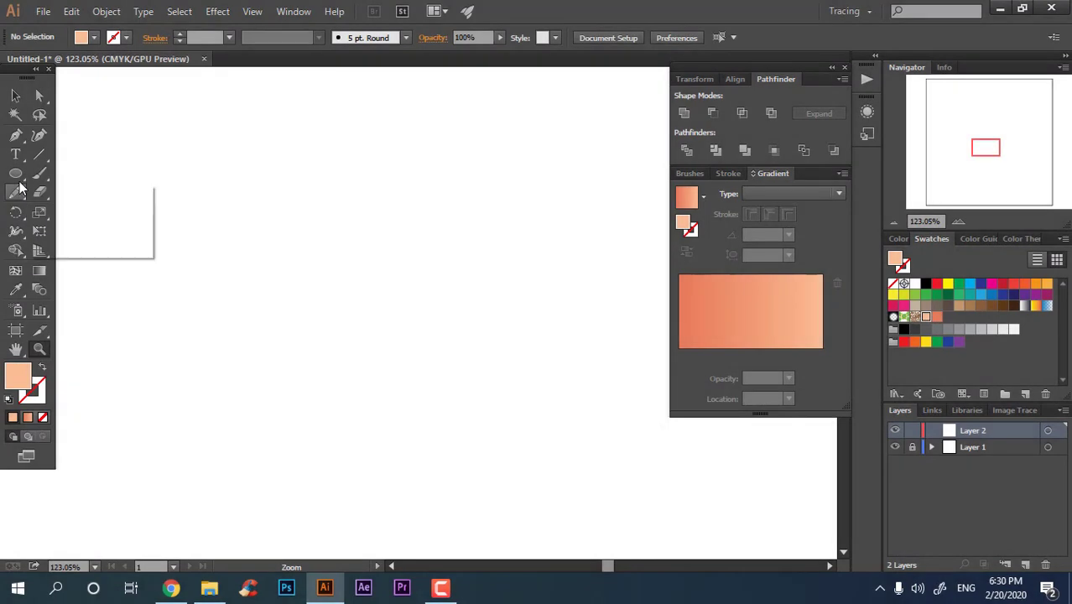
# Step: Draw a tall peach rectangle near the page centre and fully round its corners into a pill
pyautogui.click(16, 173)
pyautogui.click(84, 173)
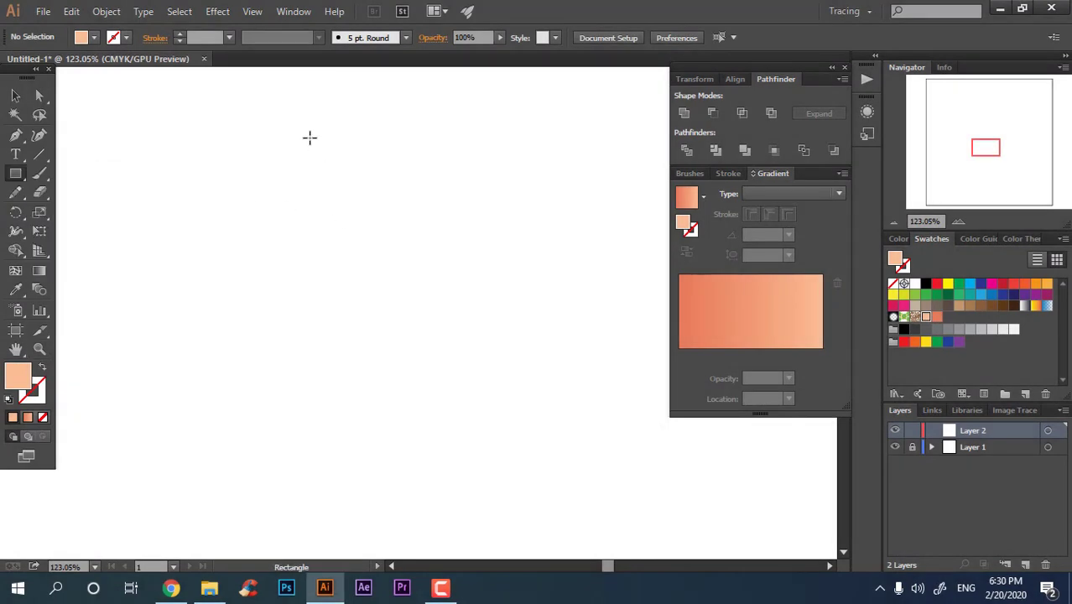
pyautogui.moveTo(310, 137); pyautogui.dragTo(518, 467)
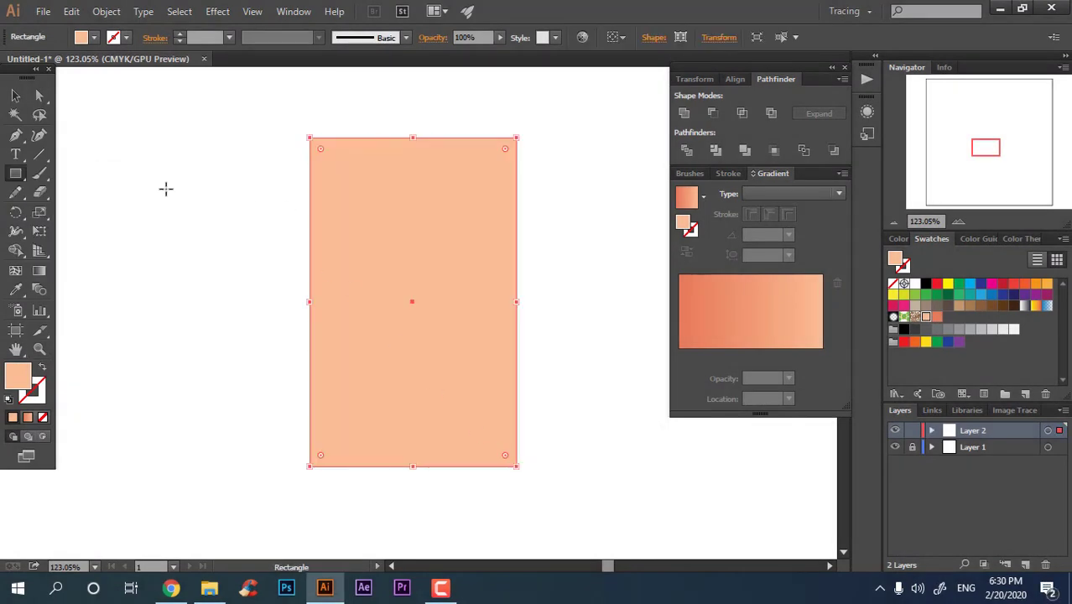
pyautogui.click(38, 95)
pyautogui.moveTo(319, 155); pyautogui.dragTo(311, 412)
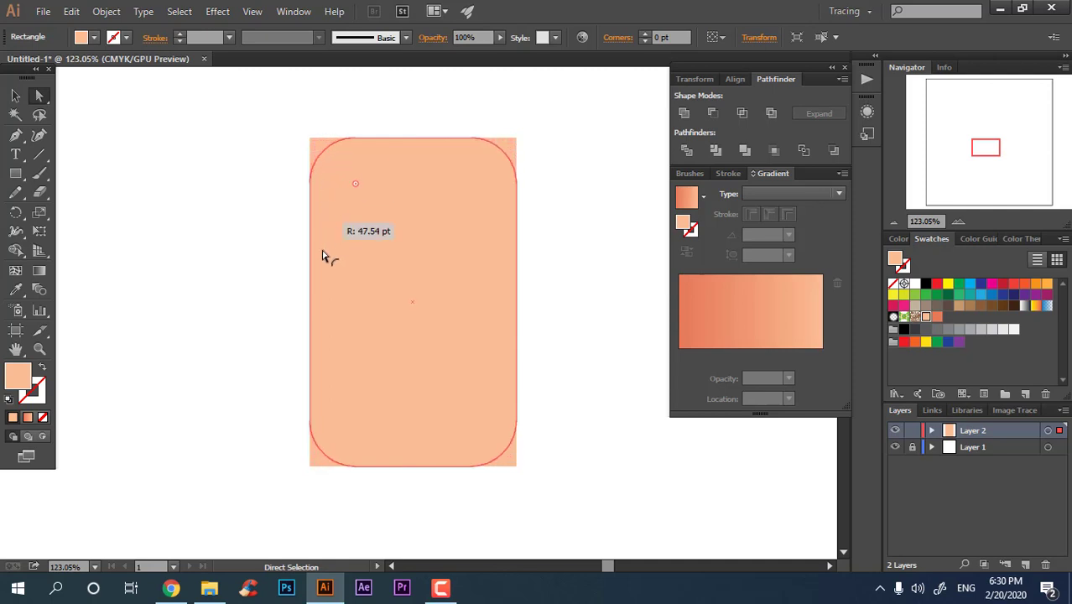
# Step: Draw a wide rectangle across the pill's middle and round its ends into a second pill
pyautogui.press('v')
pyautogui.click(15, 172)
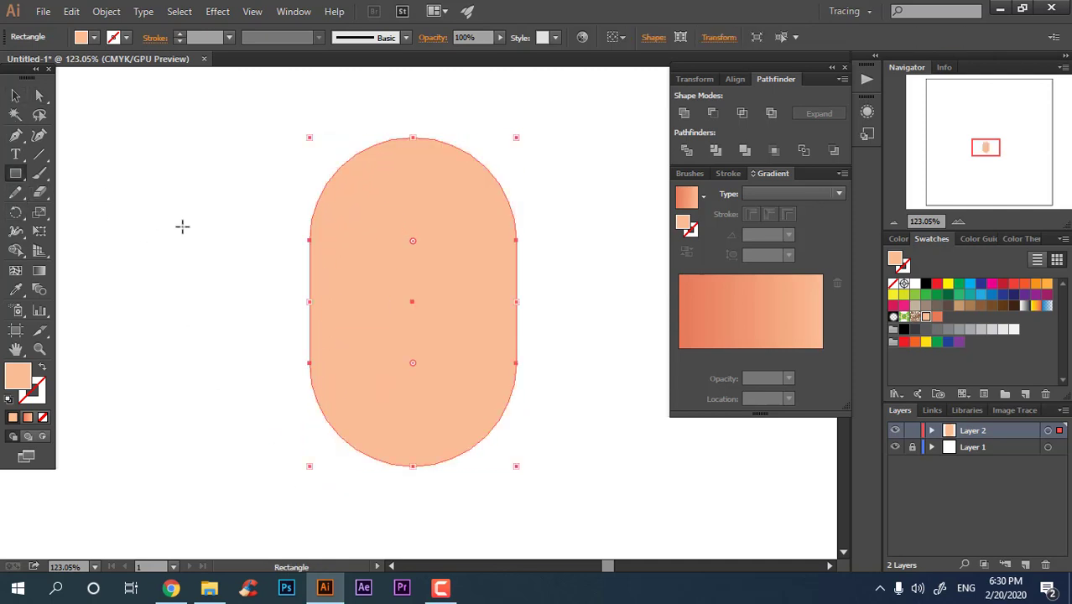
pyautogui.moveTo(242, 218); pyautogui.dragTo(633, 382)
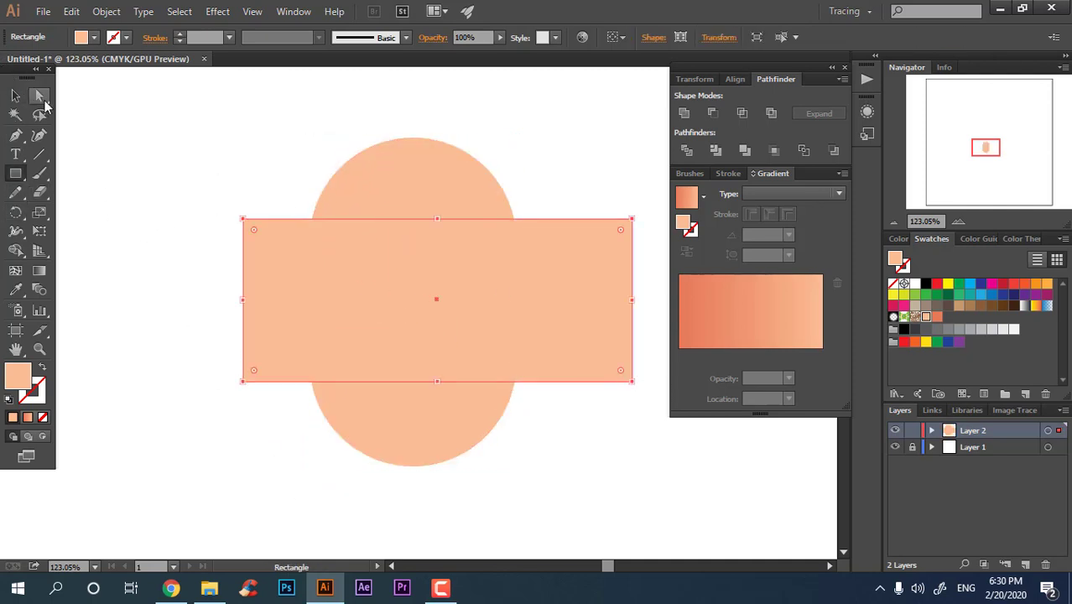
pyautogui.click(40, 97)
pyautogui.moveTo(304, 260); pyautogui.dragTo(352, 285)
pyautogui.click(15, 96)
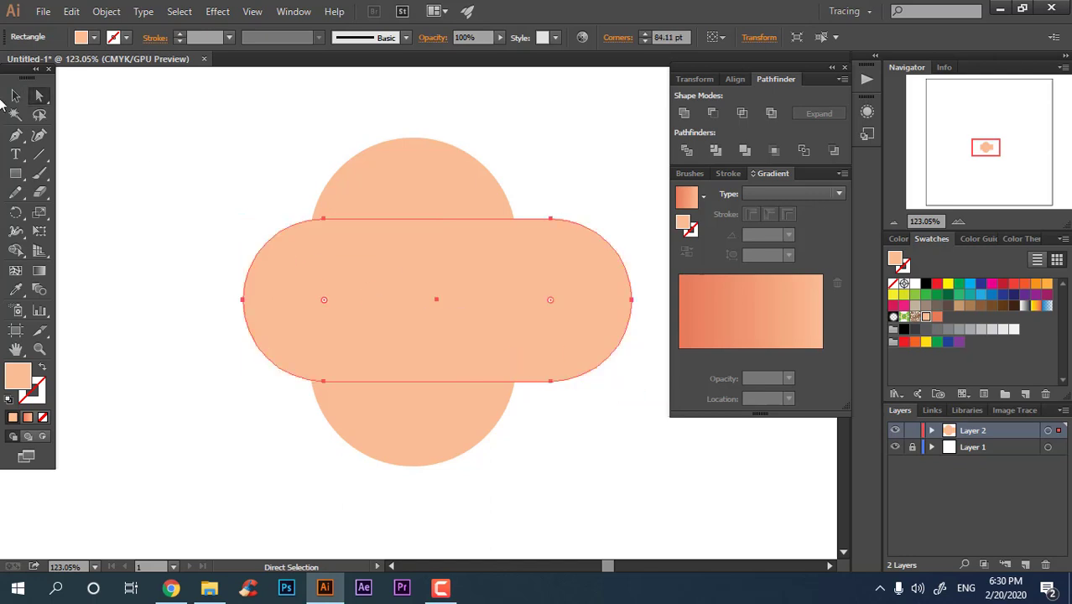
# Step: Centre both pills, unite them into one clover shape, and smooth its inner corners
pyautogui.click(561, 457)
pyautogui.moveTo(273, 224); pyautogui.dragTo(608, 37)
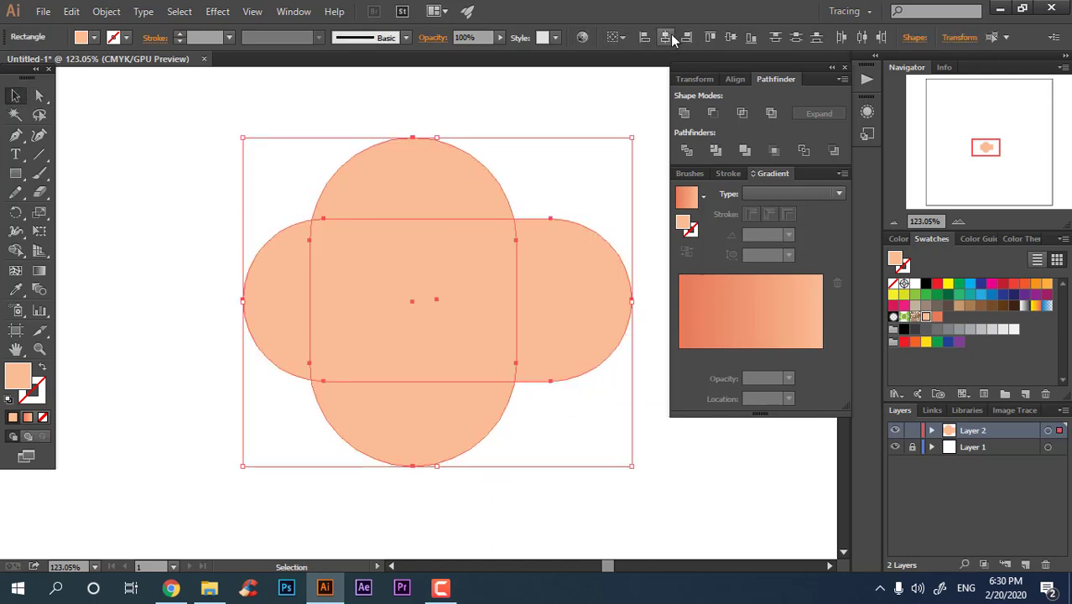
pyautogui.click(667, 36)
pyautogui.click(684, 112)
pyautogui.click(39, 95)
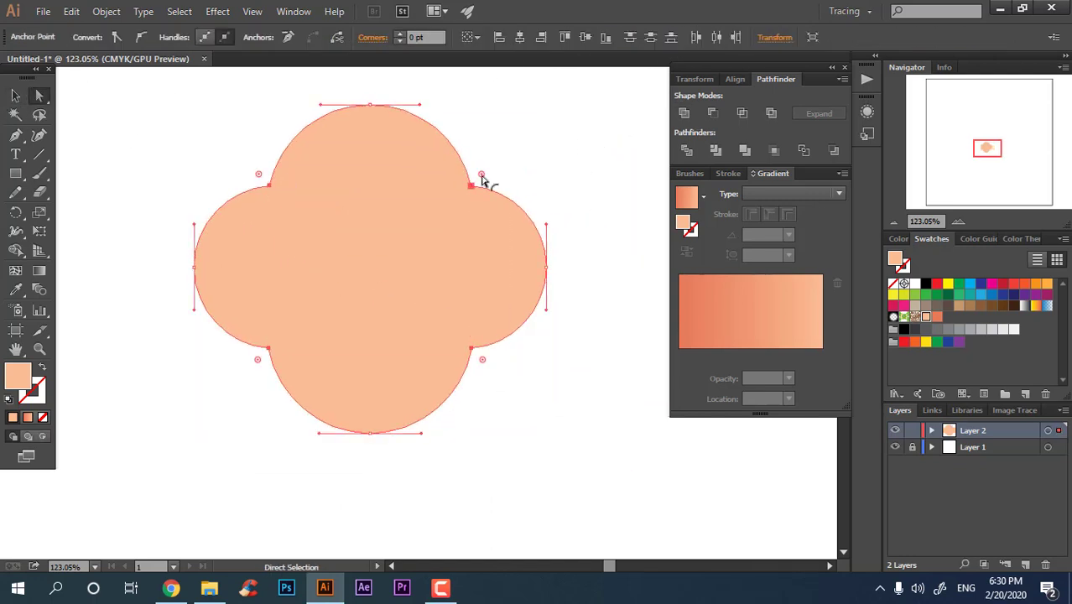
pyautogui.moveTo(479, 175); pyautogui.dragTo(637, 79)
pyautogui.click(595, 256)
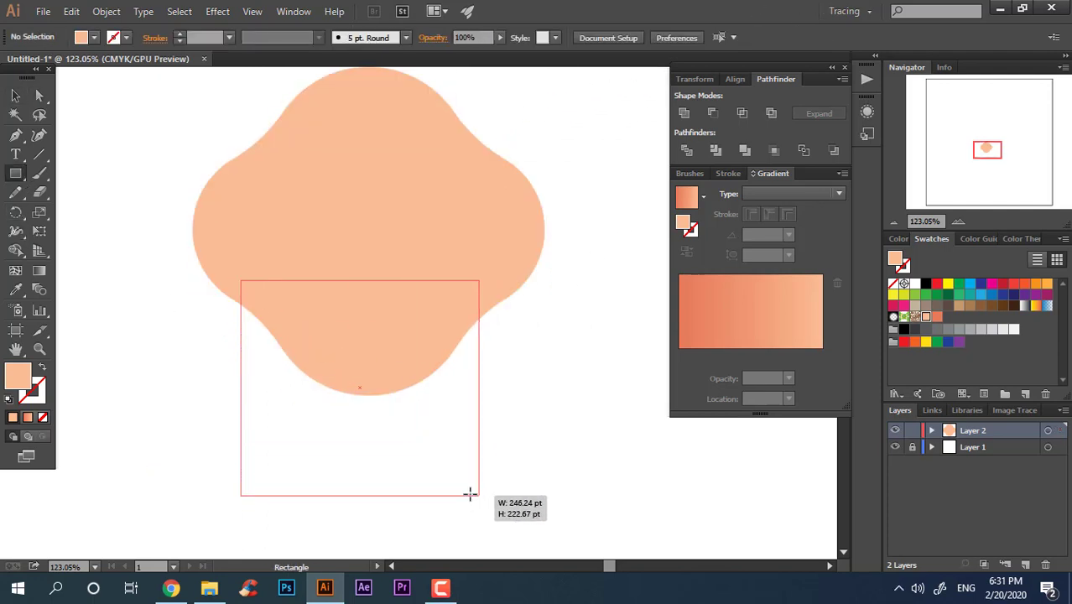
# Step: Draw a rectangle below the clover, taper it into a neck, and unite it with the head
pyautogui.press('a')
pyautogui.moveTo(241, 279)
pyautogui.mouseDown()
pyautogui.moveTo(483, 495)
pyautogui.moveTo(446, 504)
pyautogui.mouseUp()
pyautogui.click(44, 232)
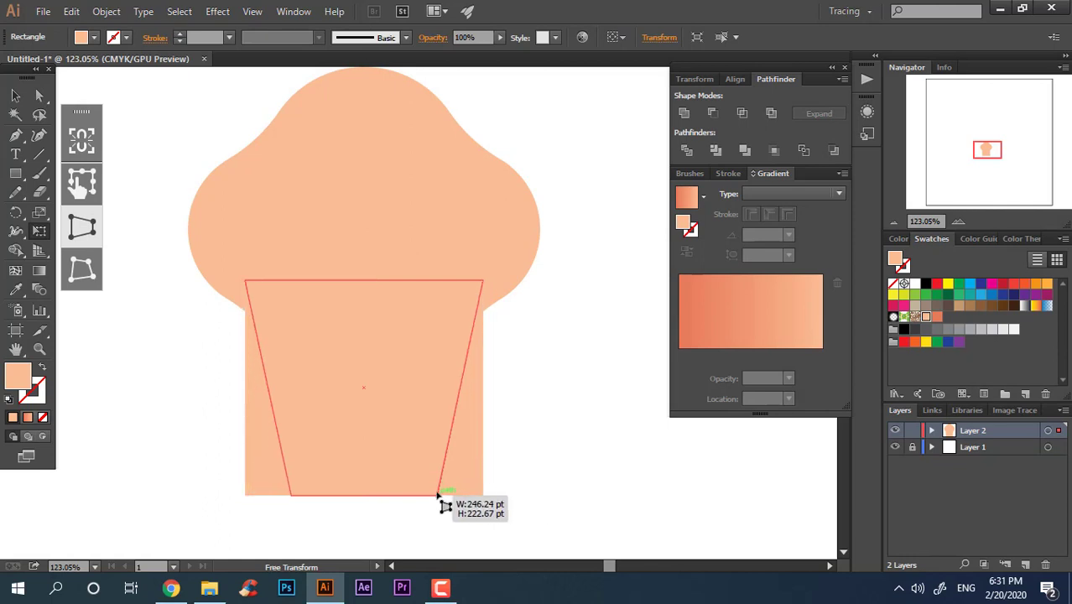
pyautogui.press('v')
pyautogui.hotkey('ctrl', 'a')
pyautogui.click(685, 114)
# Step: Round the neck's lower-left and lower-right corners
pyautogui.click(39, 95)
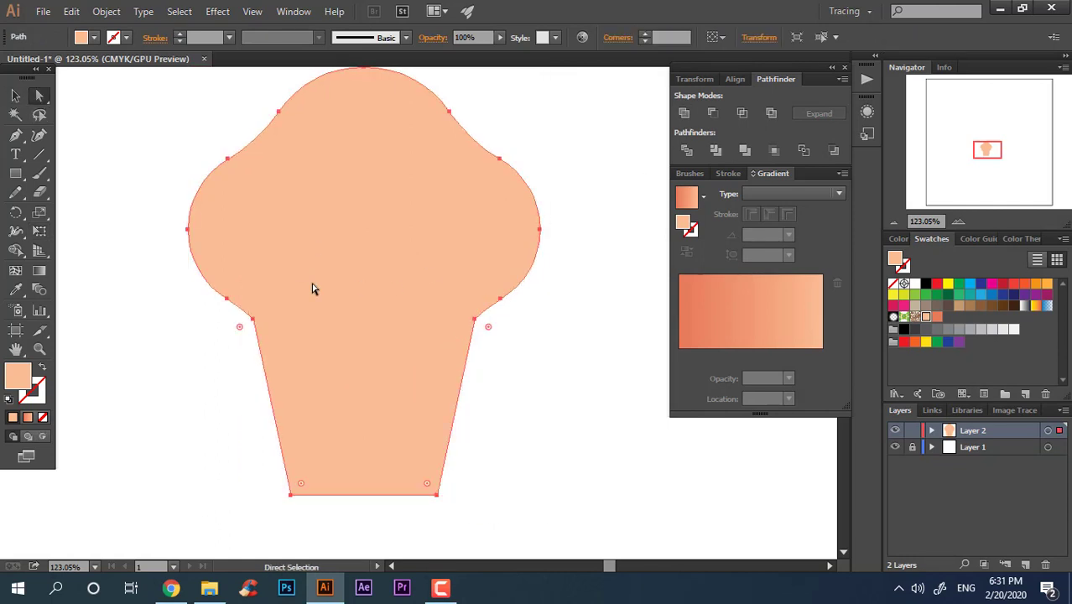
pyautogui.moveTo(273, 286); pyautogui.dragTo(277, 284)
pyautogui.moveTo(460, 319); pyautogui.dragTo(565, 381)
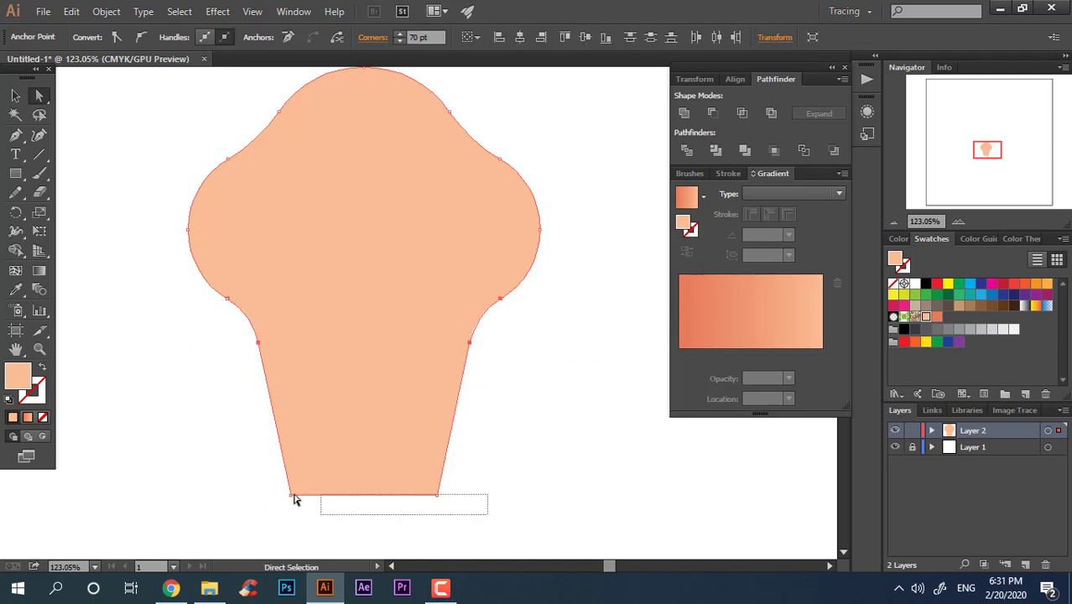
pyautogui.click(594, 507)
pyautogui.click(15, 173)
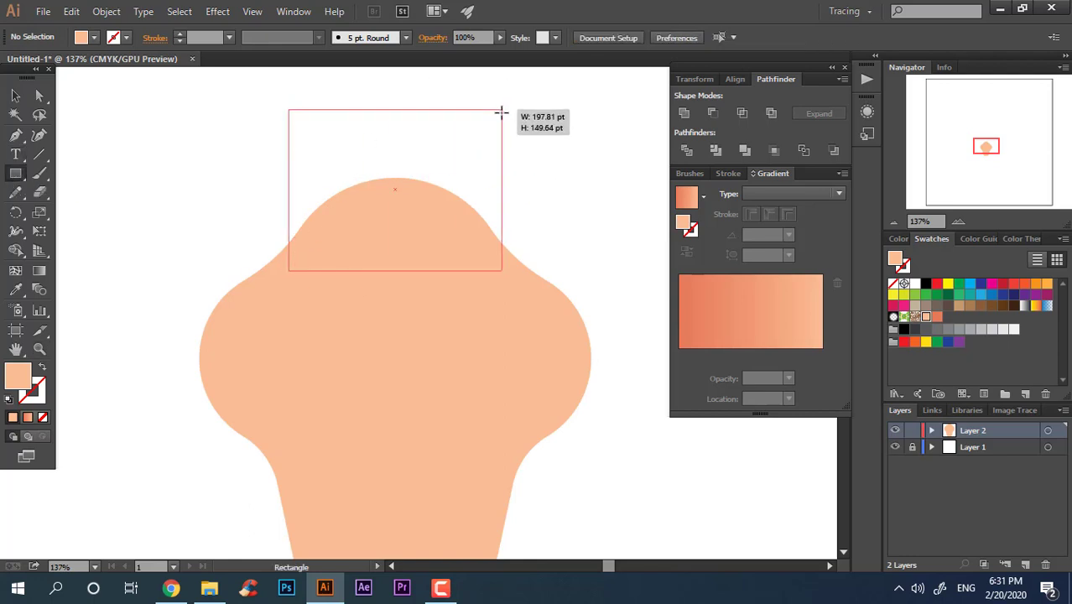
# Step: Draw a rectangle over the top of the head, round its corners, and move it down onto the shape
pyautogui.moveTo(285, 262)
pyautogui.mouseDown()
pyautogui.moveTo(496, 120)
pyautogui.moveTo(122, 89)
pyautogui.mouseUp()
pyautogui.click(38, 98)
pyautogui.scroll(-5, 270, 151)
pyautogui.press('v')
pyautogui.moveTo(383, 193); pyautogui.dragTo(442, 232)
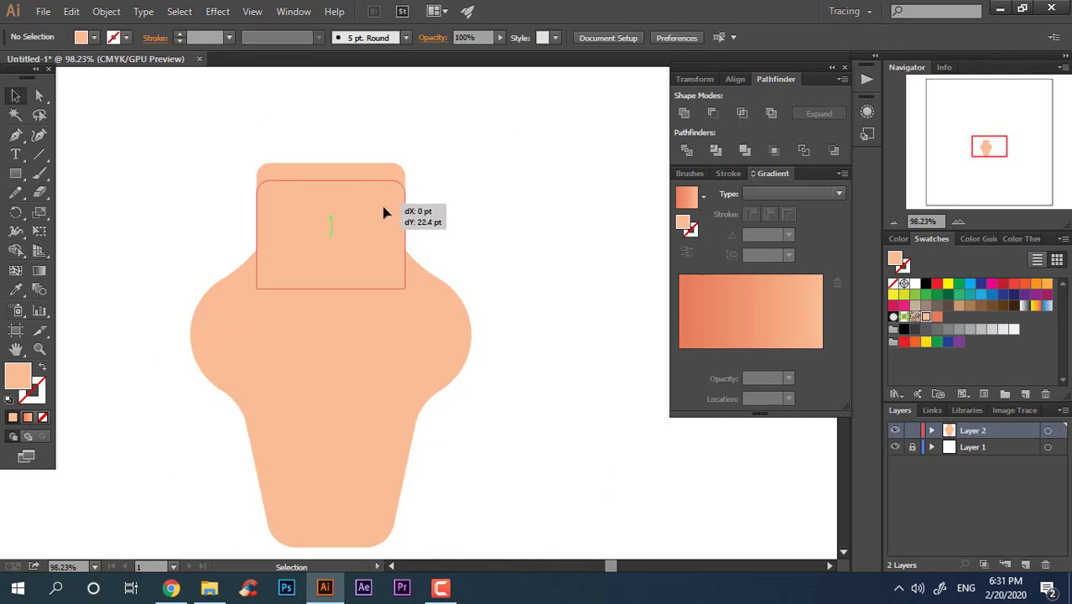
# Step: Unite the top block with the peach shape and round the shoulder corners where they join
pyautogui.hotkey('ctrl', 'a')
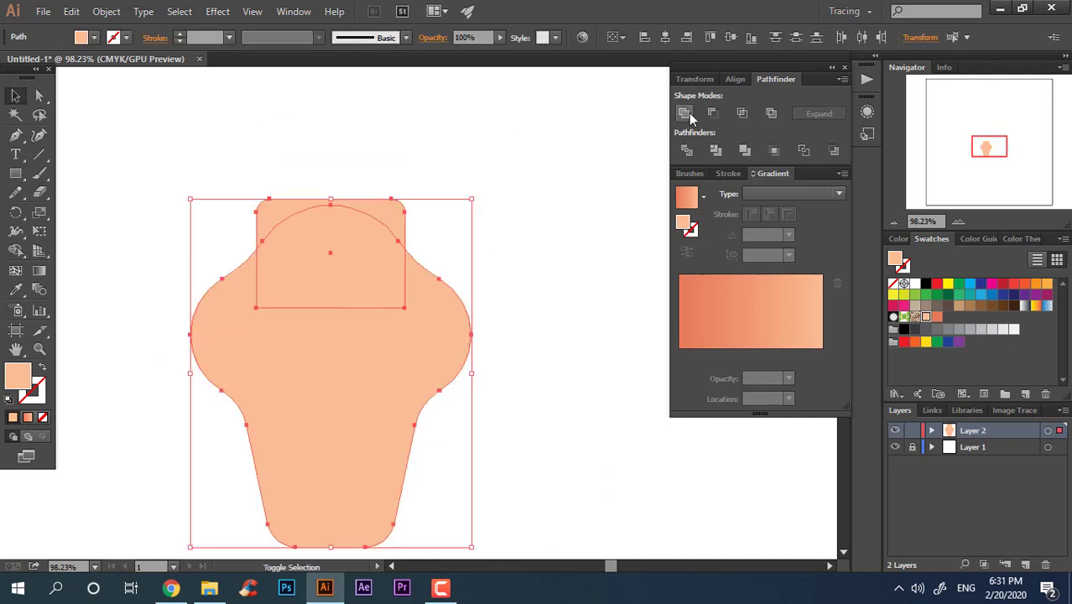
pyautogui.click(684, 112)
pyautogui.click(41, 97)
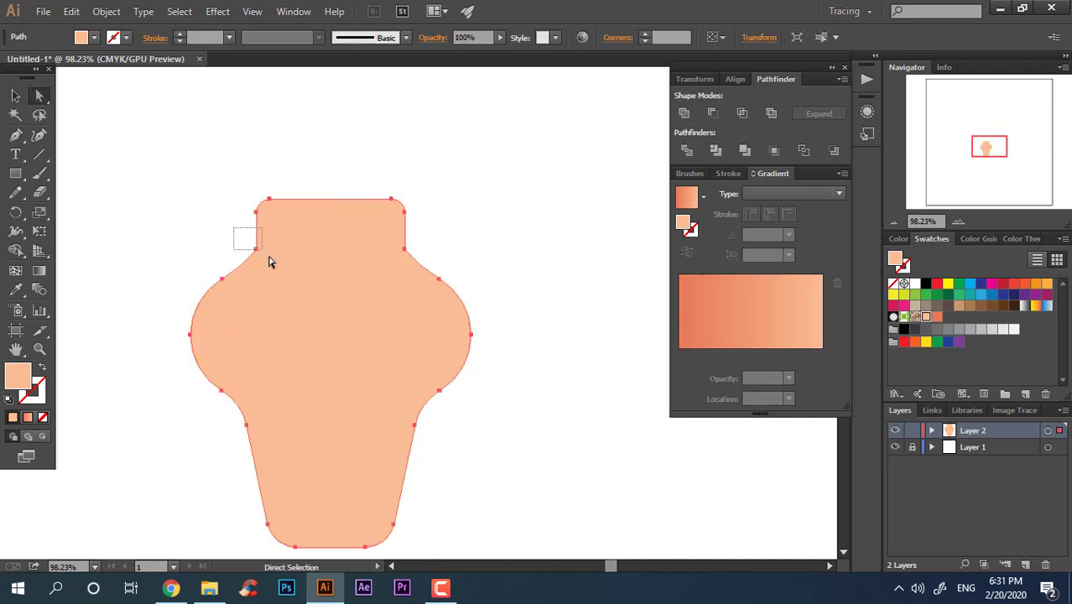
pyautogui.click(412, 243)
pyautogui.moveTo(434, 252); pyautogui.dragTo(472, 225)
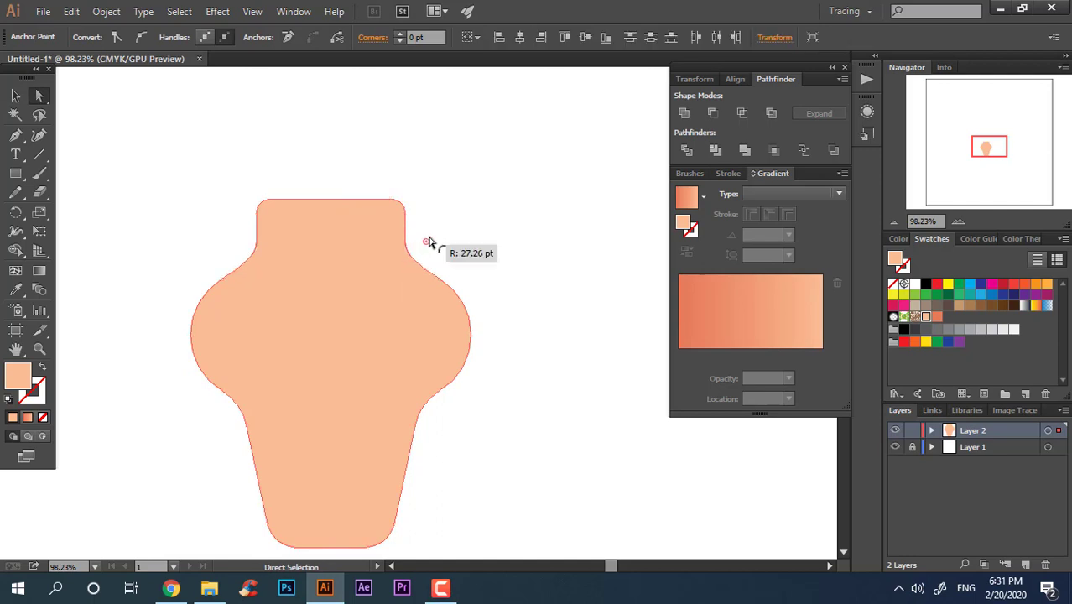
pyautogui.hotkey('ctrl', 'shift', 'a')
pyautogui.scroll(-1, 256, 130)
# Step: Draw a #725A49 brown rectangle covering the figure and send it behind the peach shape
pyautogui.press('m')
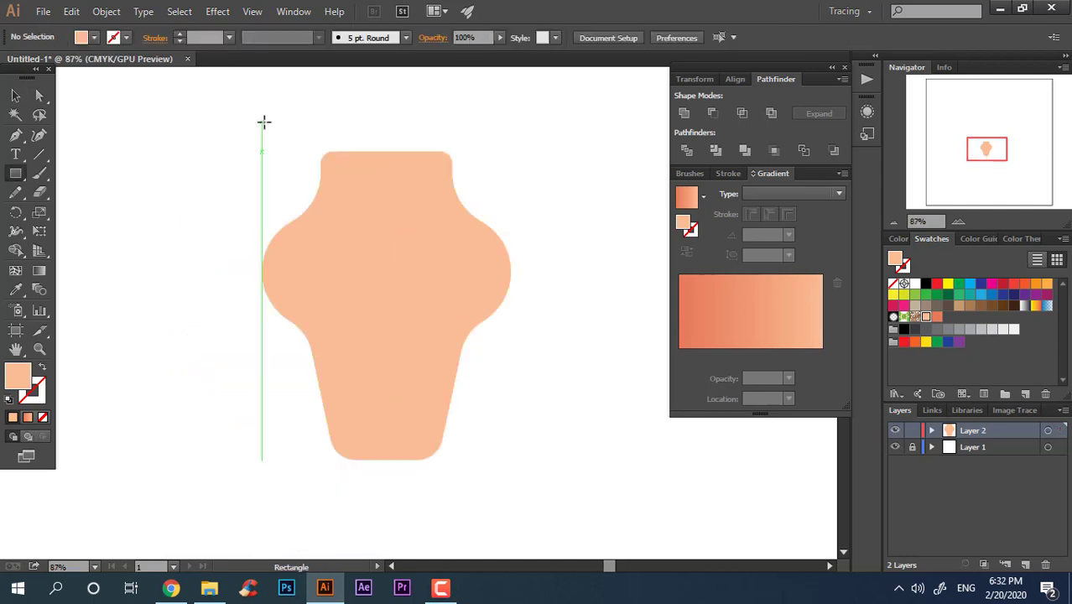
pyautogui.moveTo(264, 122)
pyautogui.mouseDown()
pyautogui.moveTo(526, 479)
pyautogui.moveTo(511, 459)
pyautogui.mouseUp()
pyautogui.doubleClick(18, 375)
pyautogui.click(425, 345)
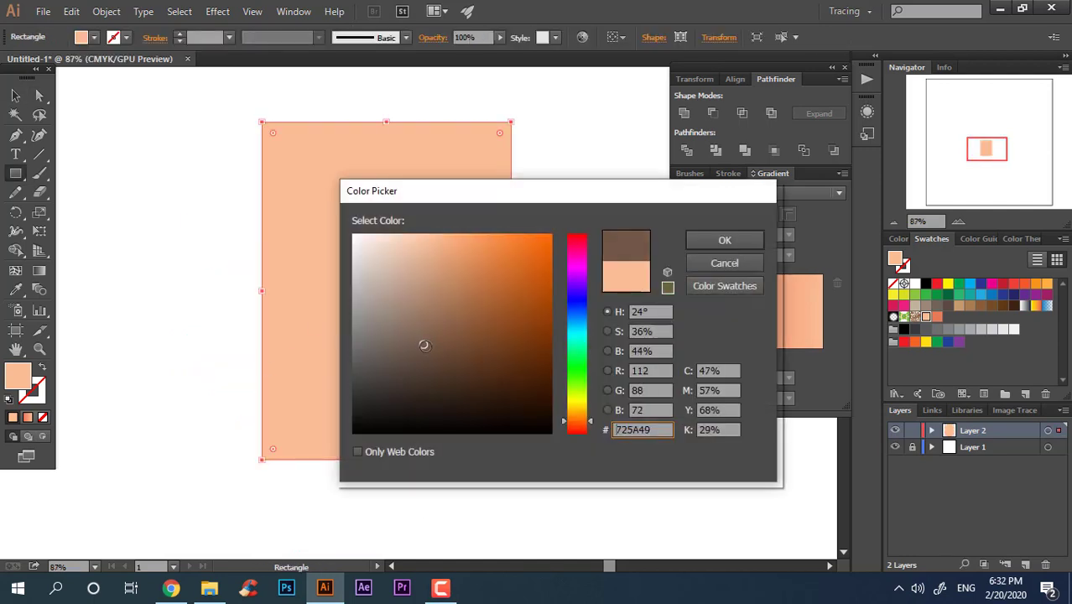
pyautogui.click(705, 240)
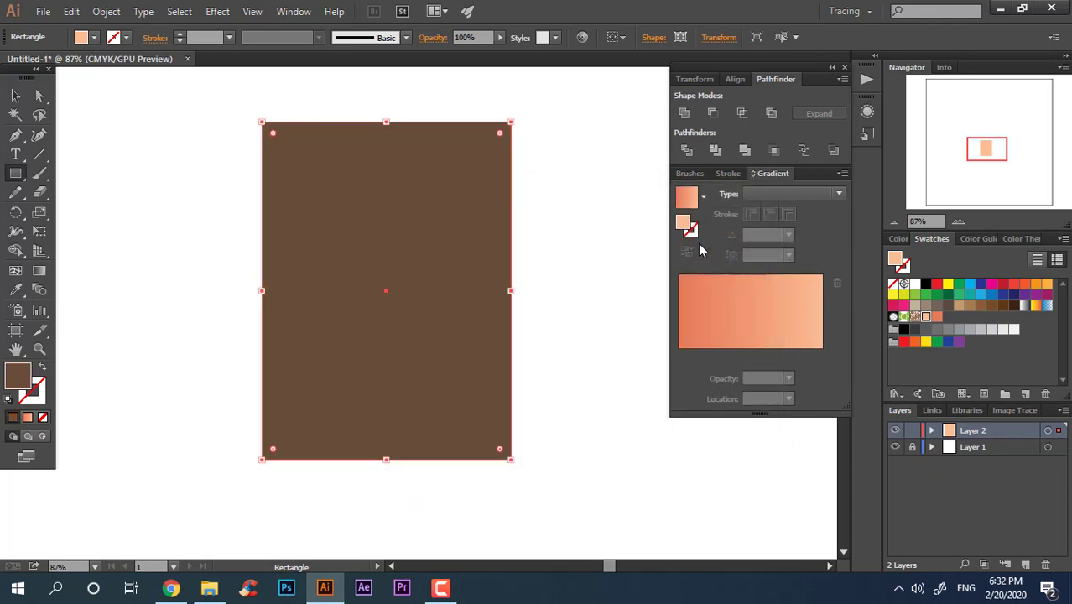
pyautogui.hotkey('ctrl', 'shift', '[')
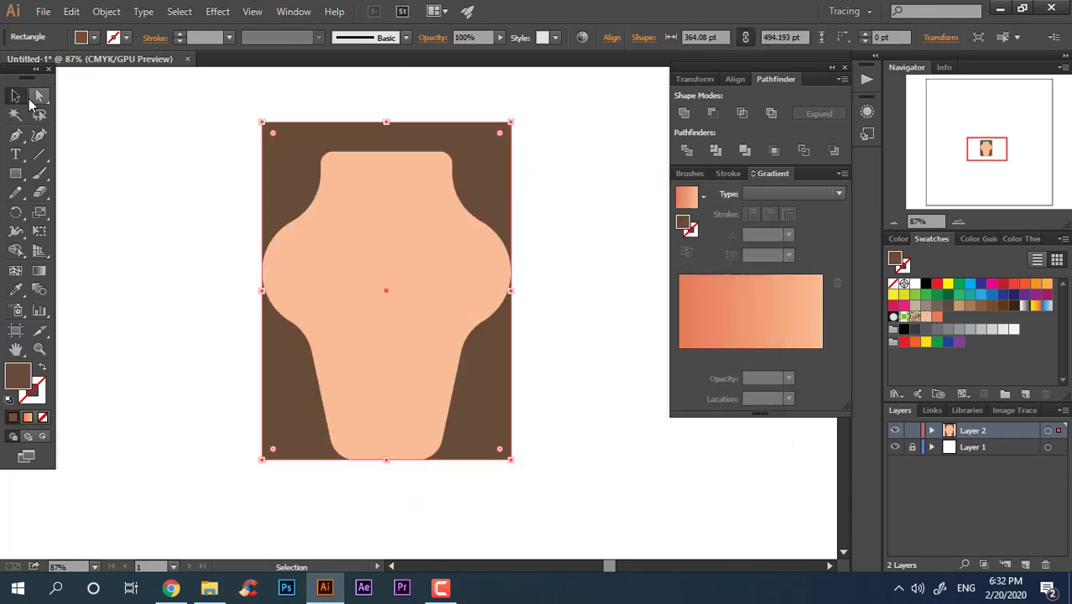
# Step: Round the brown rectangle's top corners into a full dome for the hair
pyautogui.press('a')
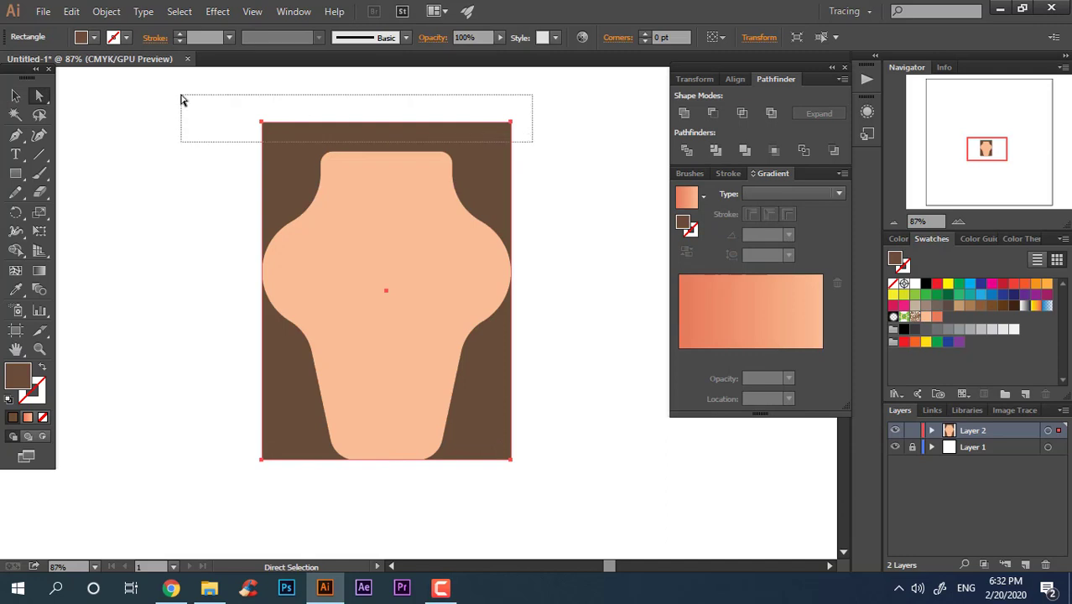
pyautogui.moveTo(180, 99); pyautogui.dragTo(181, 99)
pyautogui.moveTo(282, 208); pyautogui.dragTo(294, 497)
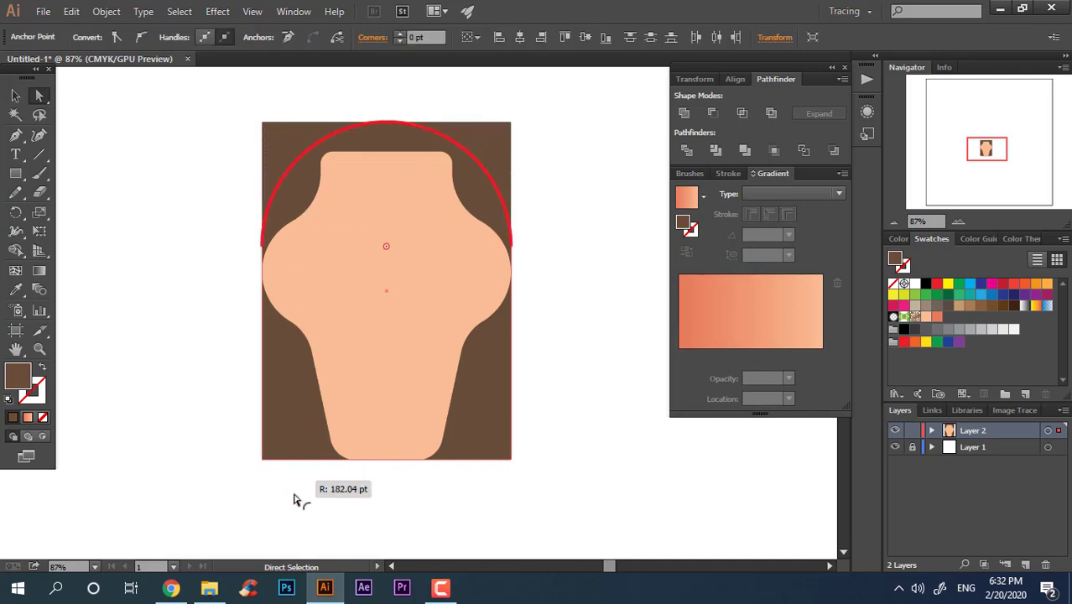
pyautogui.hotkey('ctrl', 'shift', 'a')
pyautogui.hotkey('ctrl', '0')
pyautogui.click(35, 173)
pyautogui.click(92, 173)
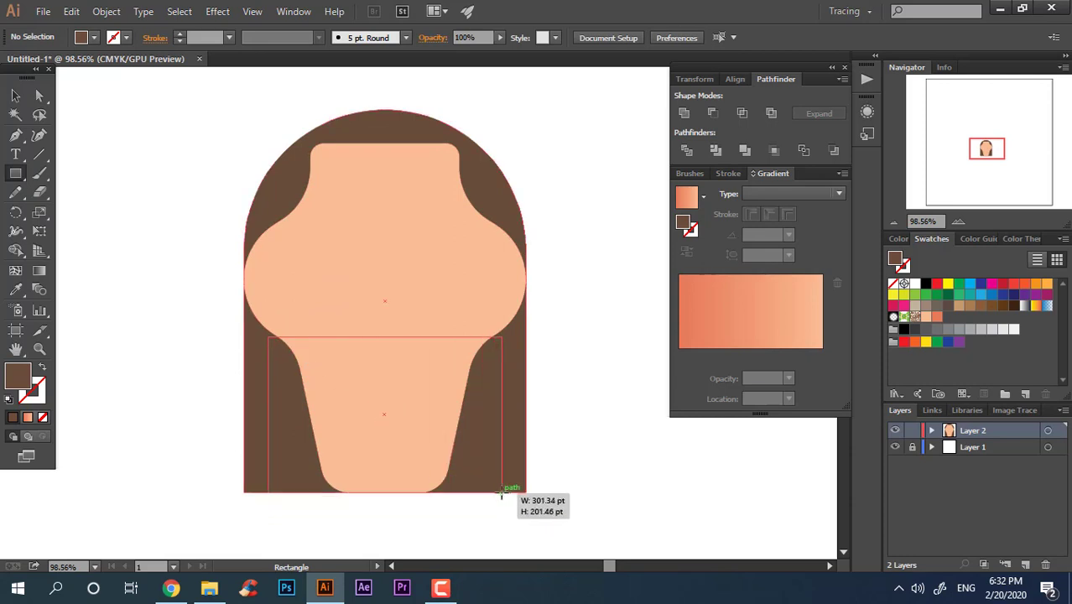
# Step: Draw a brown rectangle over the lower face and cut two circles out of it with Minus Front
pyautogui.moveTo(413, 451); pyautogui.dragTo(502, 495)
pyautogui.press('v')
pyautogui.moveTo(384, 338)
pyautogui.mouseDown()
pyautogui.moveTo(390, 282)
pyautogui.moveTo(523, 307)
pyautogui.moveTo(337, 318)
pyautogui.mouseUp()
pyautogui.click(15, 174)
pyautogui.click(72, 211)
pyautogui.press('v')
pyautogui.keyDown('shift'); pyautogui.click(412, 397); pyautogui.keyUp('shift')
pyautogui.keyDown('shift'); pyautogui.click(471, 225); pyautogui.keyUp('shift')
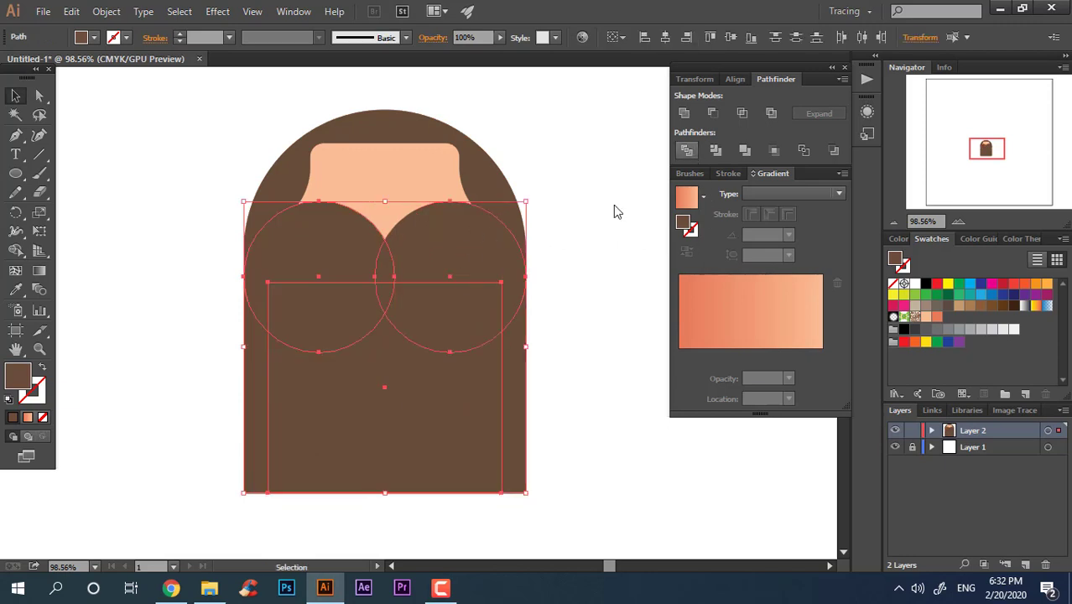
# Step: Ungroup the pieces, round the brown beard's bottom corners, and add a rectangle over the notch between the lobes
pyautogui.rightClick(500, 267)
pyautogui.click(583, 358)
pyautogui.click(456, 295)
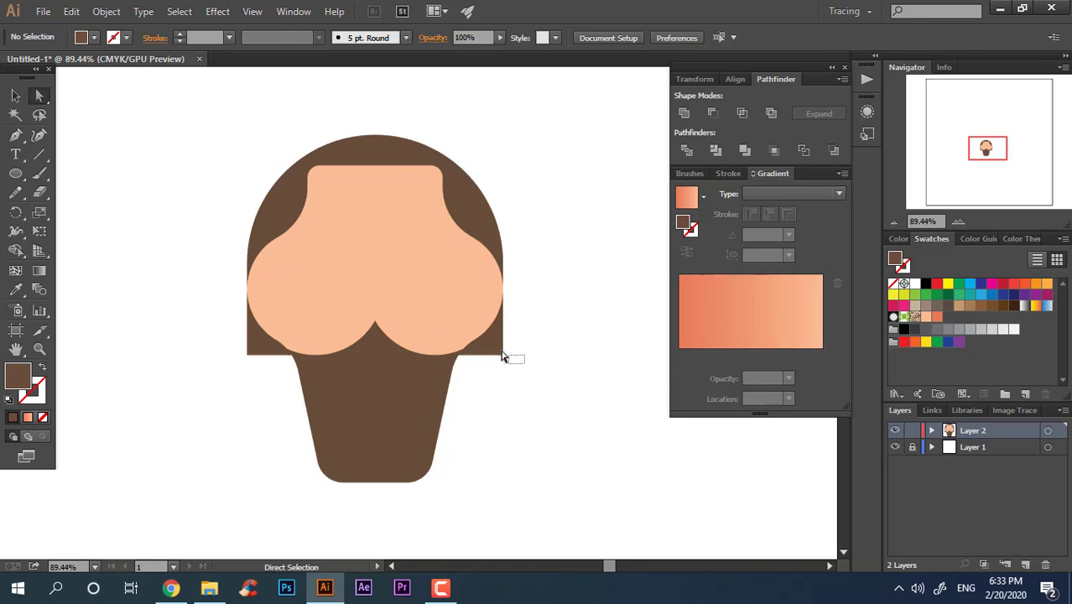
pyautogui.moveTo(502, 357); pyautogui.dragTo(498, 351)
pyautogui.keyDown('shift'); pyautogui.moveTo(260, 368); pyautogui.dragTo(231, 351); pyautogui.keyUp('shift')
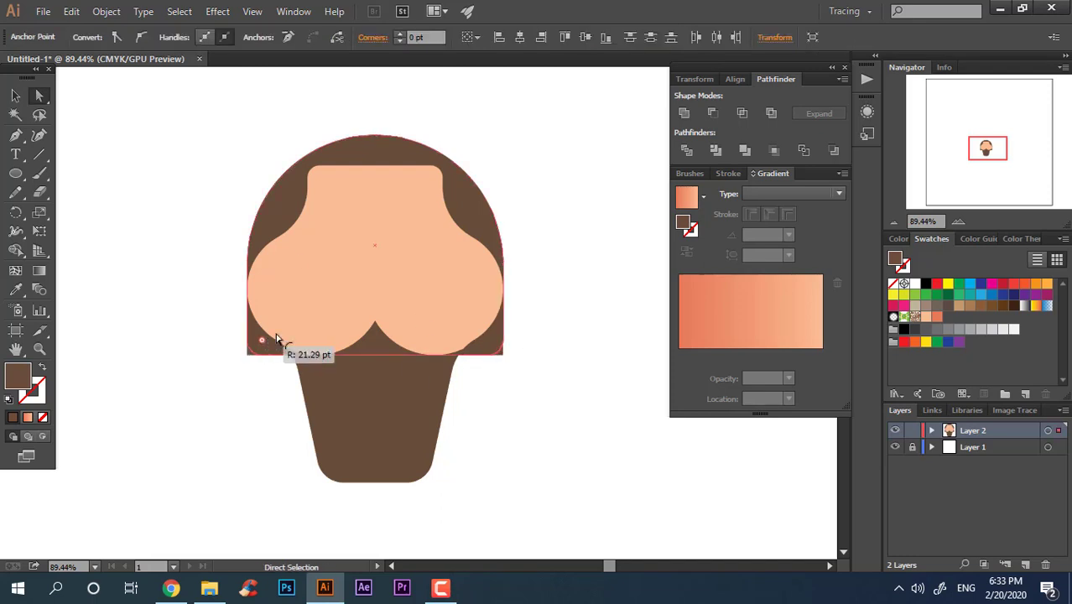
pyautogui.moveTo(15, 174); pyautogui.dragTo(48, 174)
pyautogui.moveTo(404, 340); pyautogui.dragTo(550, 210)
# Step: Round the block's corners and pen-draw a small pointed brown wedge at the right cheek join
pyautogui.press('a')
pyautogui.moveTo(415, 222); pyautogui.dragTo(435, 245)
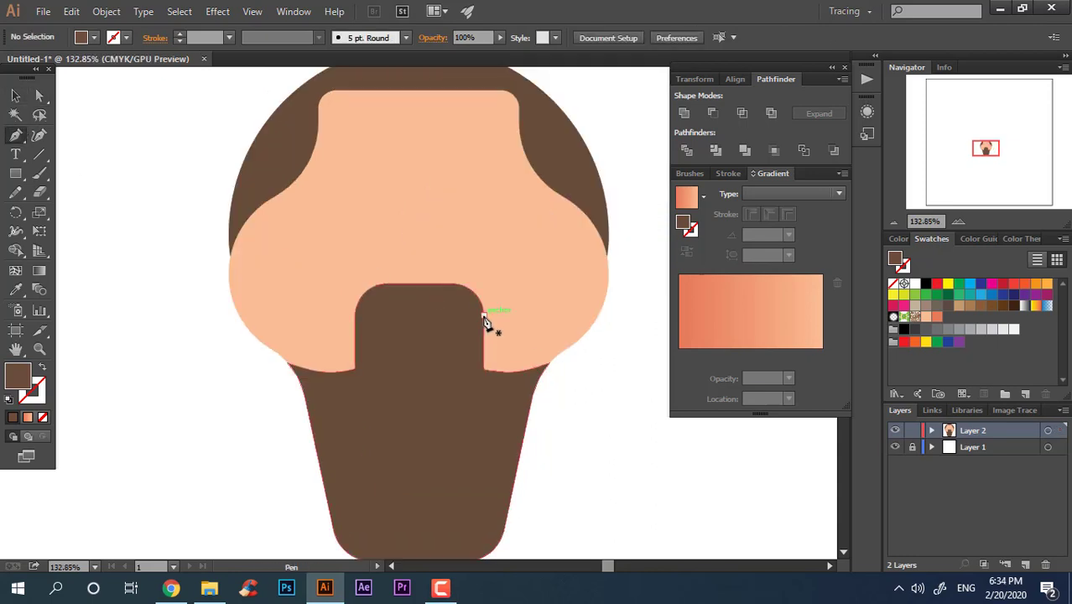
pyautogui.click(484, 317)
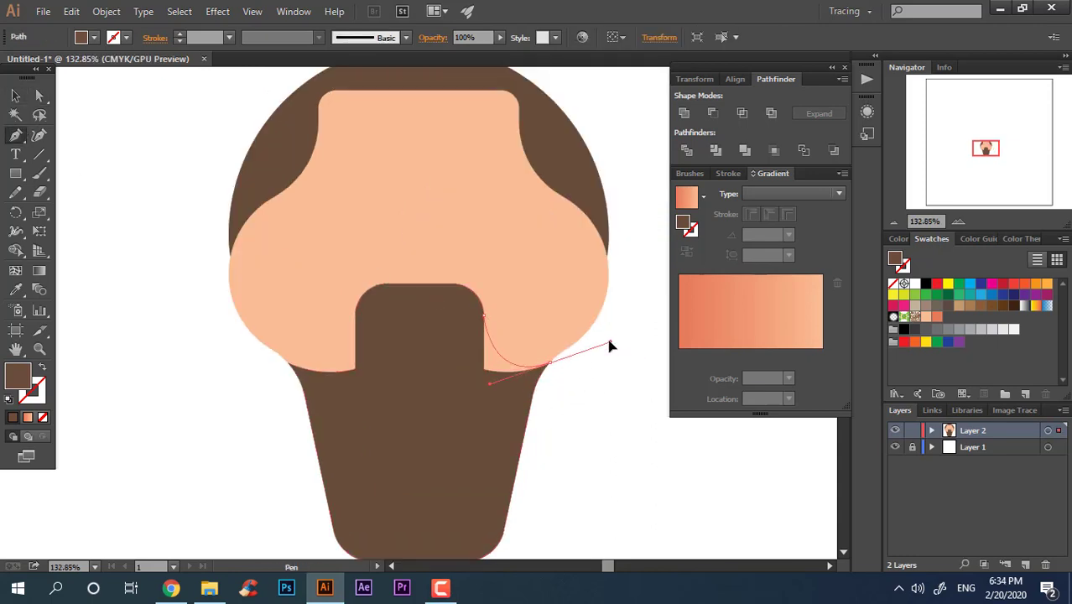
pyautogui.click(550, 362)
pyautogui.click(511, 397)
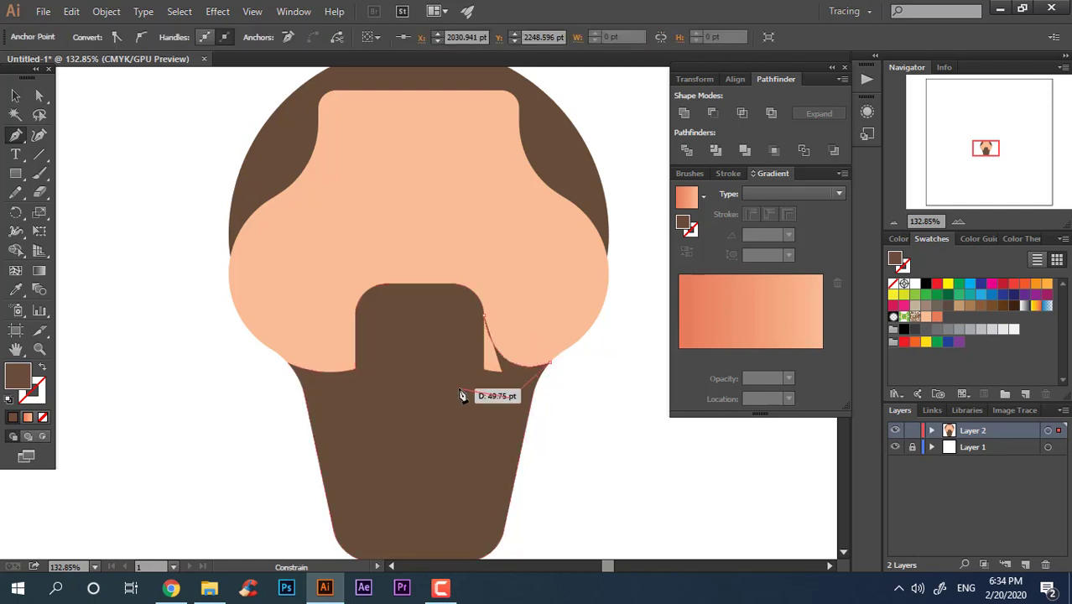
pyautogui.click(459, 388)
# Step: Copy the wedge to the left side, reflect it vertically, and draw a peach mouth rectangle
pyautogui.click(10, 97)
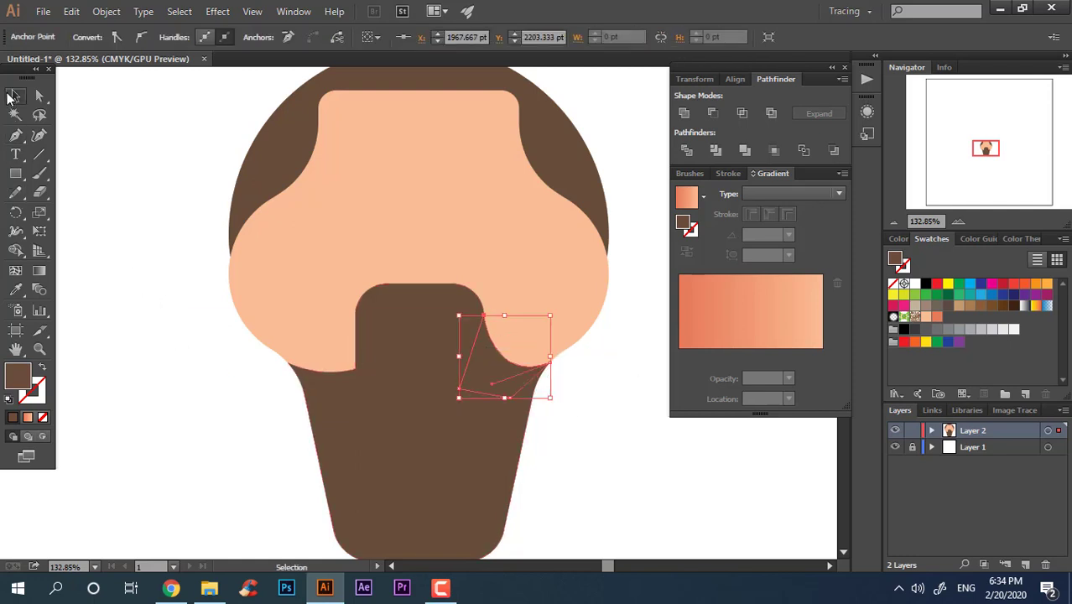
pyautogui.click(588, 451)
pyautogui.moveTo(469, 374); pyautogui.dragTo(319, 376)
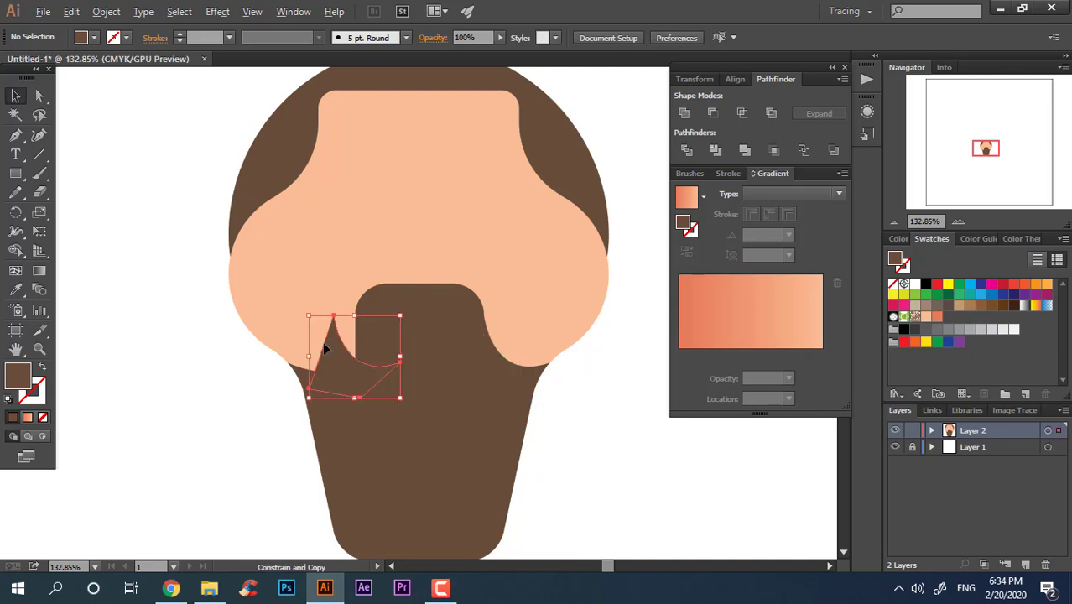
pyautogui.rightClick(325, 348)
pyautogui.moveTo(372, 298)
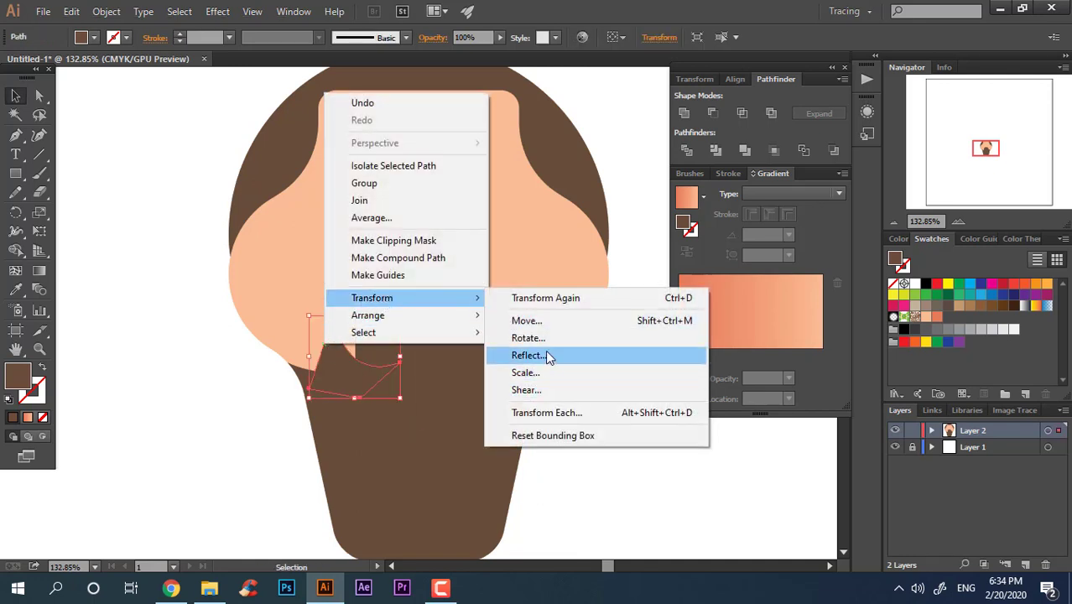
pyautogui.click(527, 354)
pyautogui.click(757, 384)
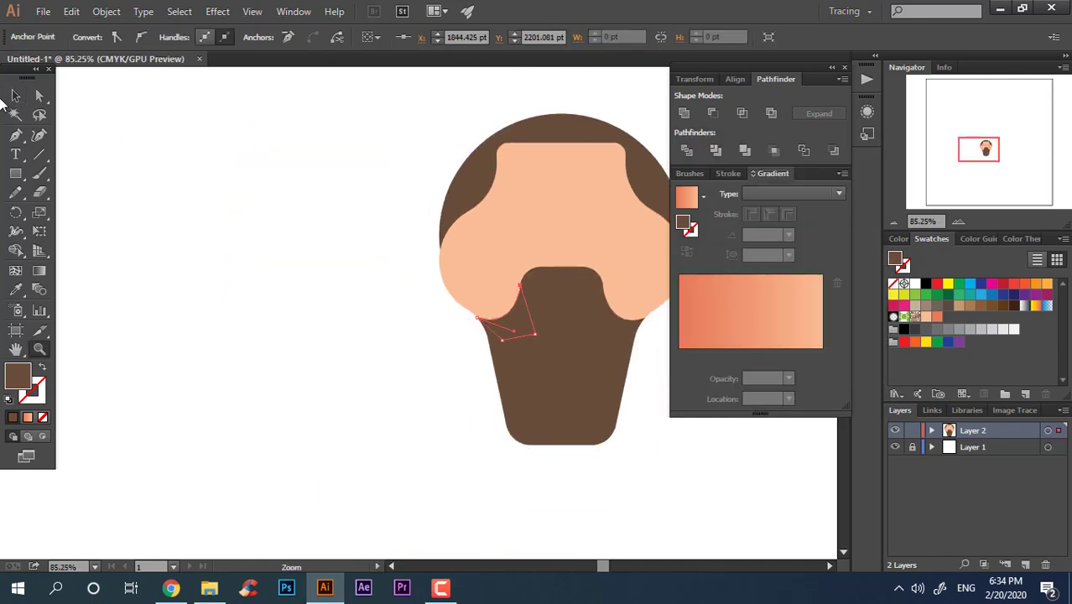
pyautogui.moveTo(347, 251); pyautogui.dragTo(484, 379)
# Step: Draw an ellipse in the mouth area and place a smaller copy just below it
pyautogui.press('a')
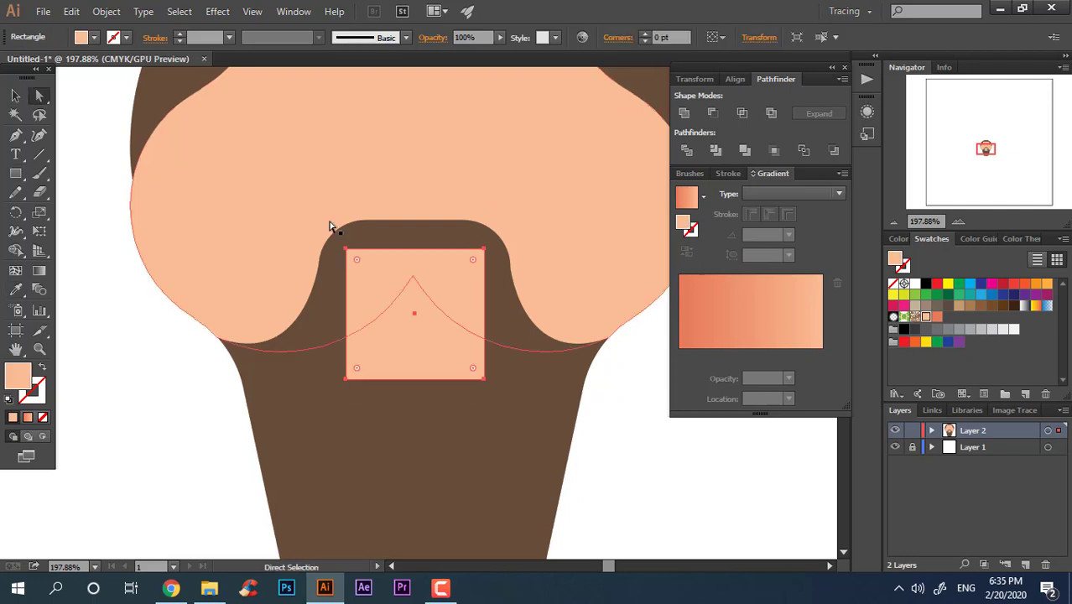
pyautogui.click(472, 266)
pyautogui.hotkey('ctrl', '+')
pyautogui.moveTo(15, 173); pyautogui.dragTo(80, 210)
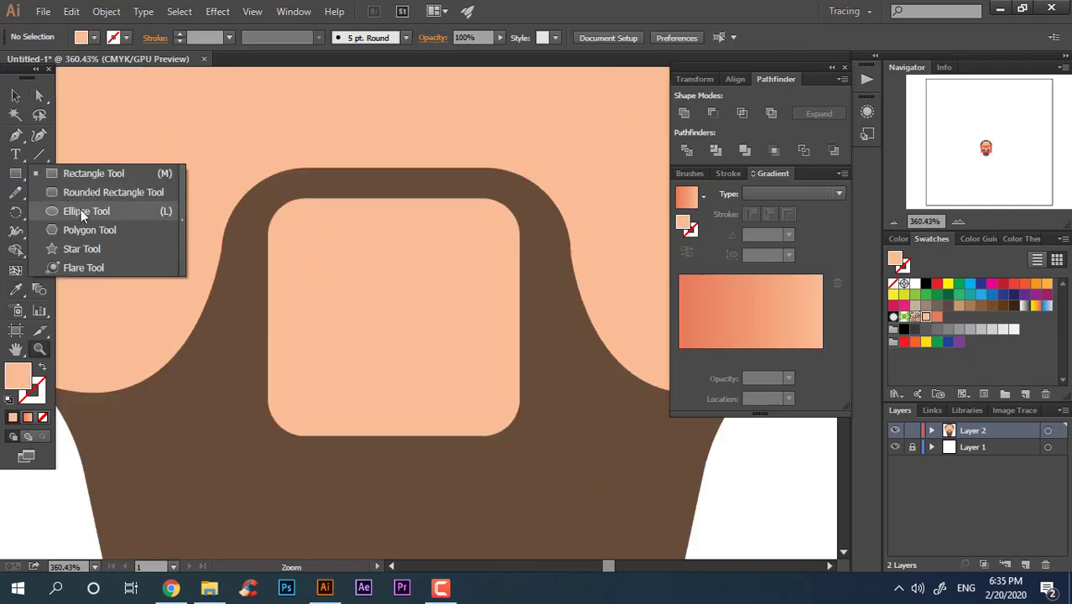
pyautogui.moveTo(299, 250); pyautogui.dragTo(503, 312)
pyautogui.click(15, 96)
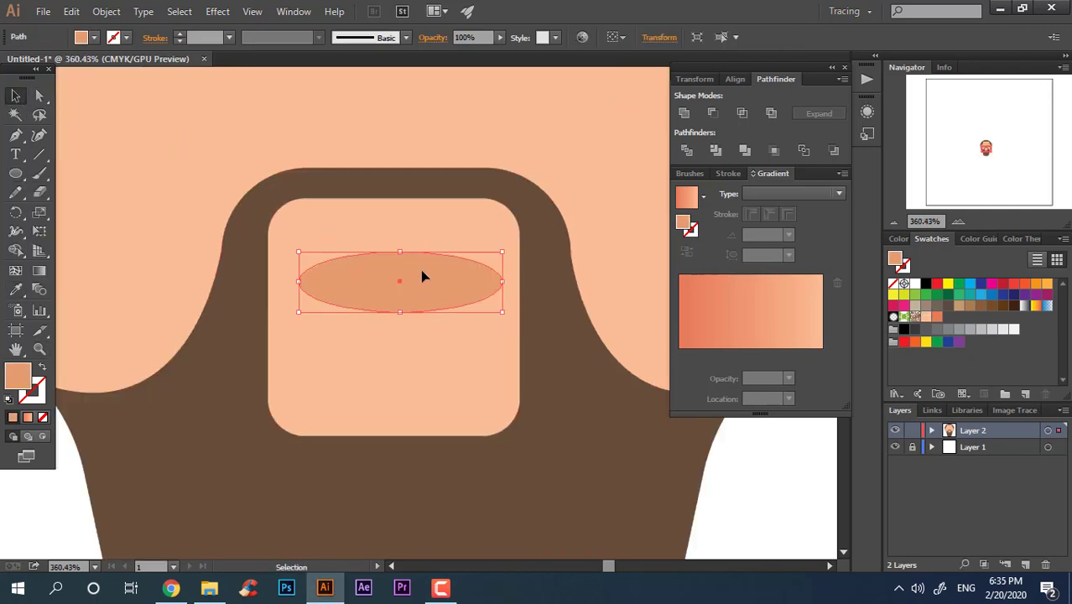
pyautogui.keyDown('alt'); pyautogui.moveTo(421, 277); pyautogui.dragTo(422, 317); pyautogui.keyUp('alt')
pyautogui.keyDown('alt'); pyautogui.moveTo(502, 352); pyautogui.dragTo(466, 342); pyautogui.keyUp('alt')
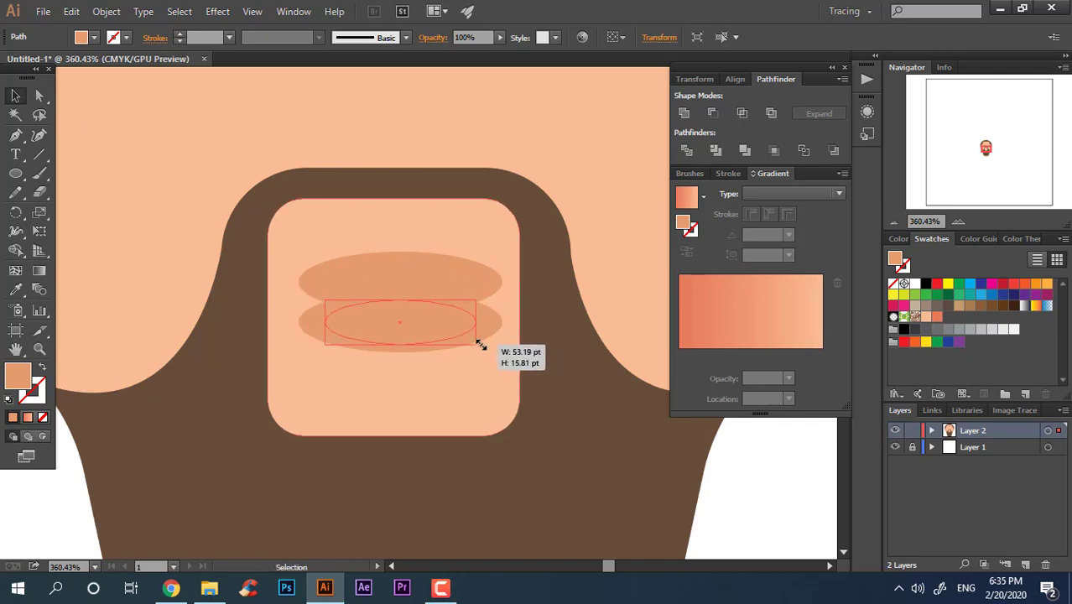
# Step: Pull the lower ellipse's side anchors up into a lip curve and fill the upper lip darker orange
pyautogui.click(466, 324)
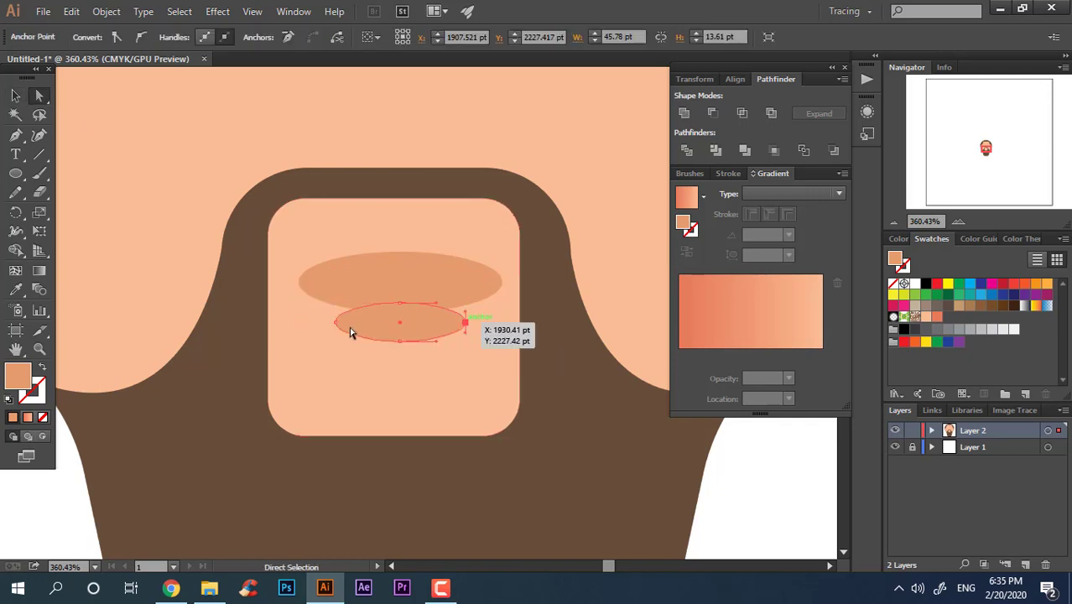
pyautogui.keyDown('shift'); pyautogui.click(336, 324); pyautogui.keyUp('shift')
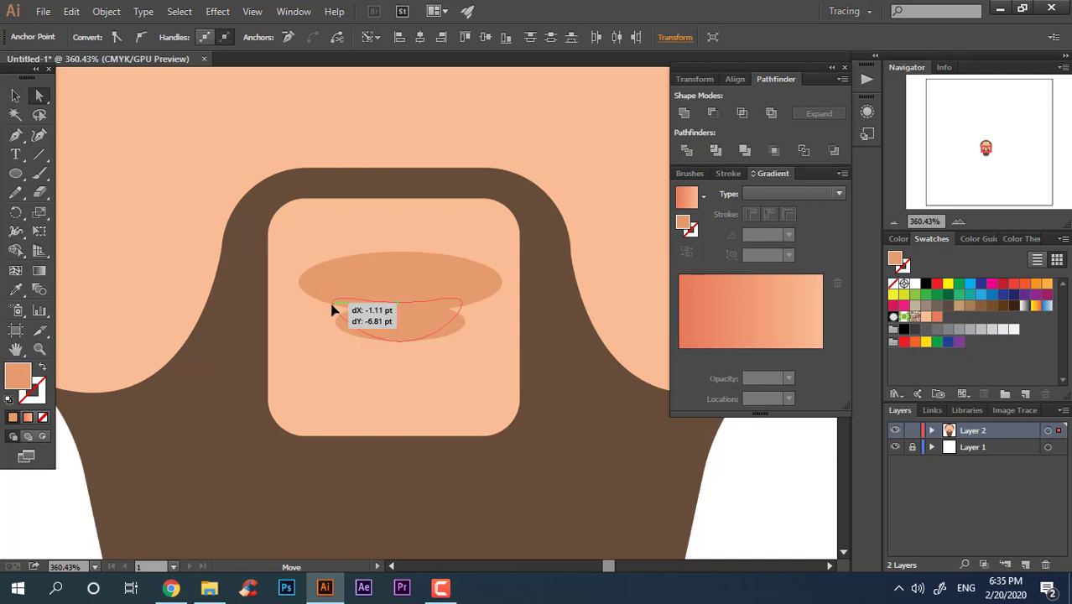
pyautogui.moveTo(334, 317); pyautogui.dragTo(298, 280)
pyautogui.doubleClick(17, 376)
pyautogui.click(481, 270)
pyautogui.click(709, 241)
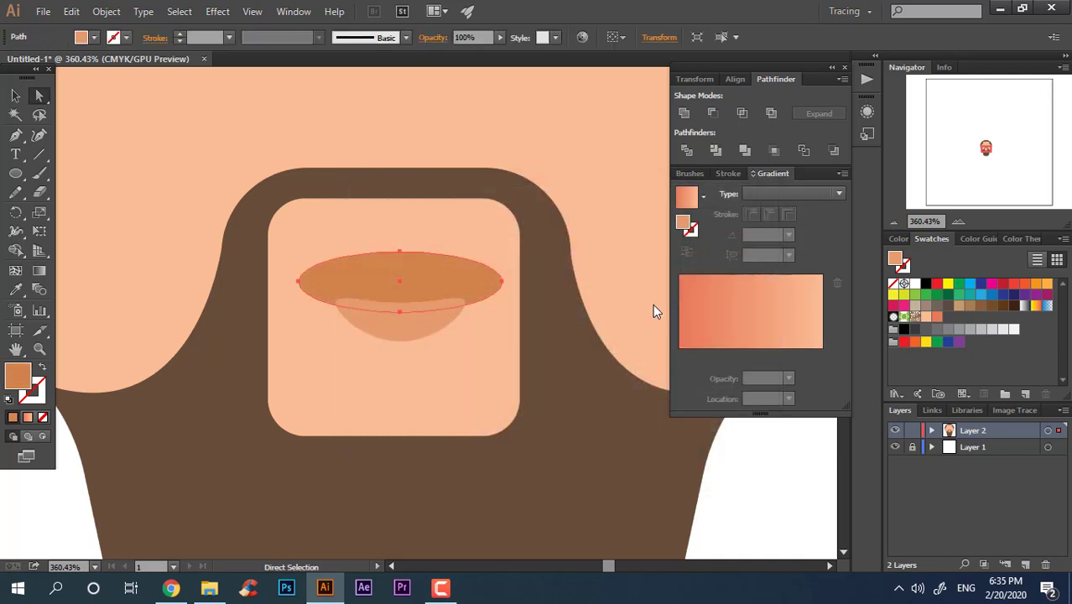
# Step: Unite a crescent and rectangle below the lips into a brown chin tuft and round its inner corners
pyautogui.press('v')
pyautogui.scroll(2, 478, 487)
pyautogui.moveTo(391, 275); pyautogui.dragTo(410, 461)
pyautogui.scroll(-2, 391, 342)
pyautogui.press('m')
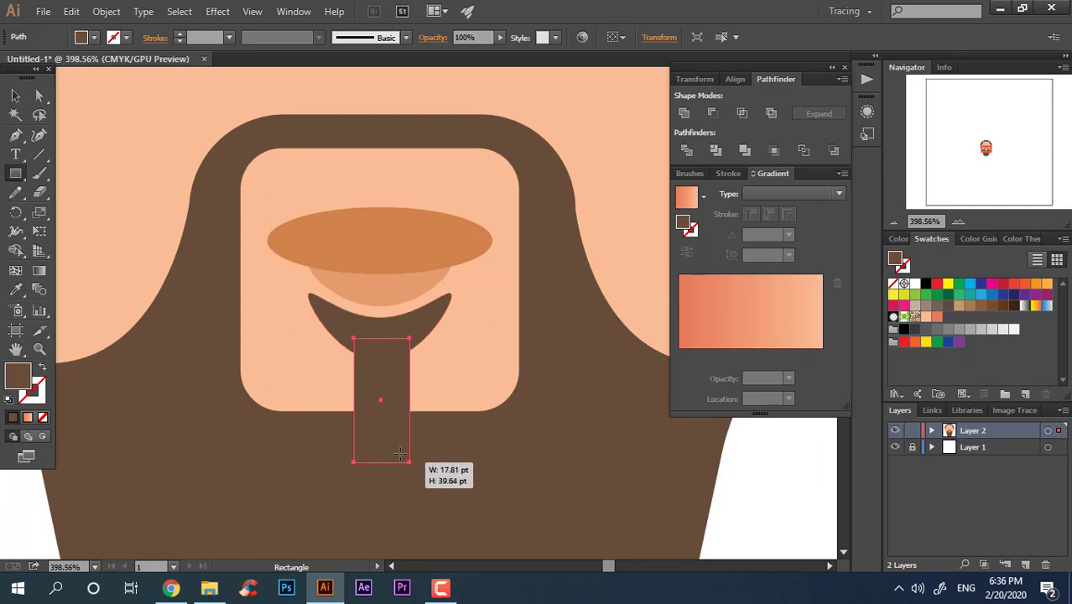
pyautogui.press('v')
pyautogui.keyDown('shift'); pyautogui.click(380, 323); pyautogui.keyUp('shift')
pyautogui.click(666, 37)
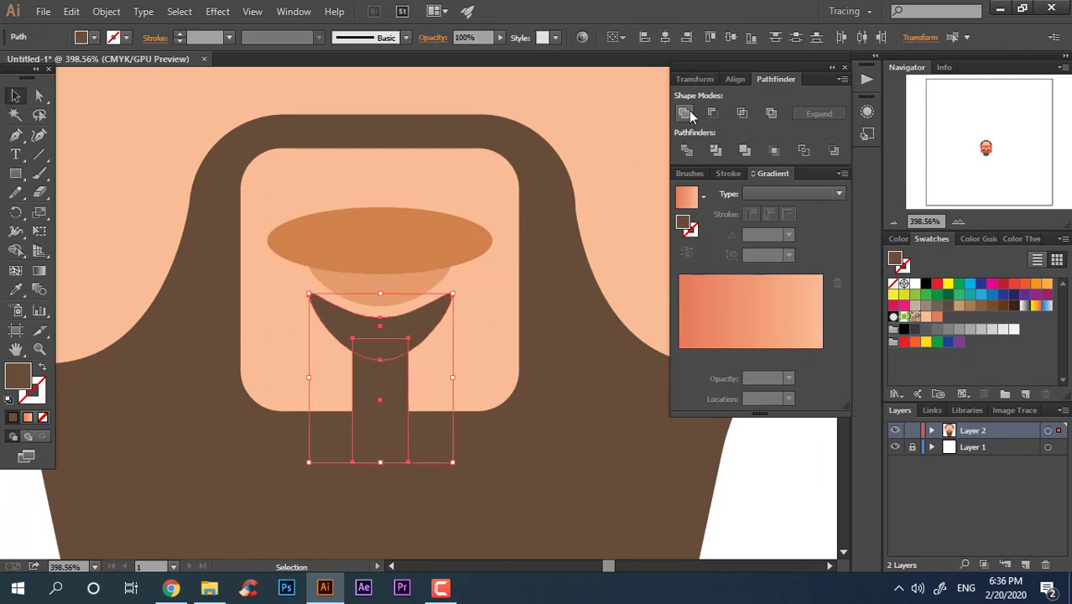
pyautogui.click(688, 115)
pyautogui.click(40, 98)
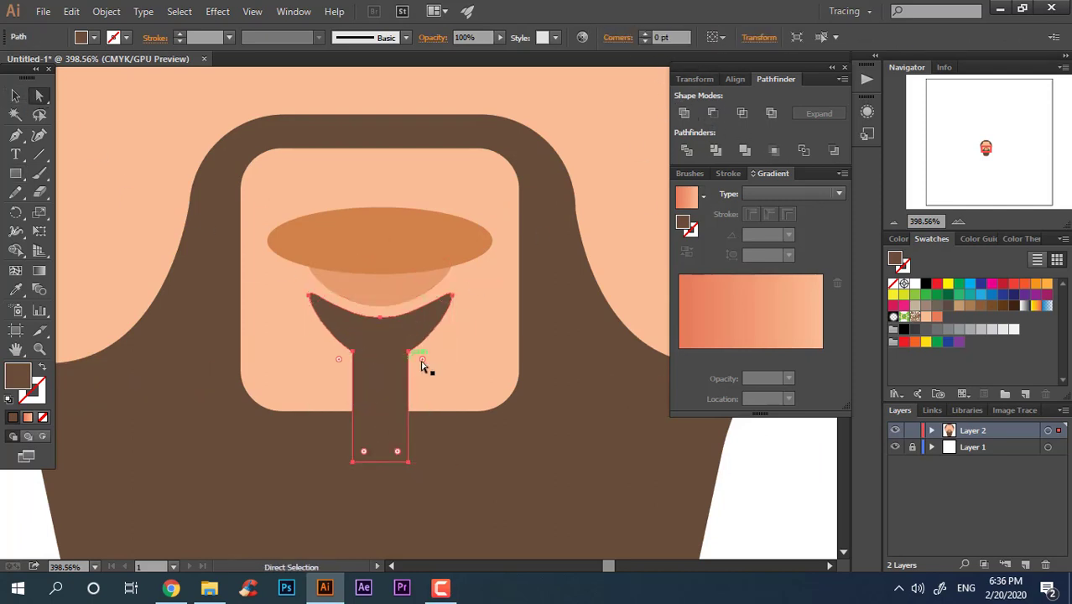
pyautogui.click(353, 353)
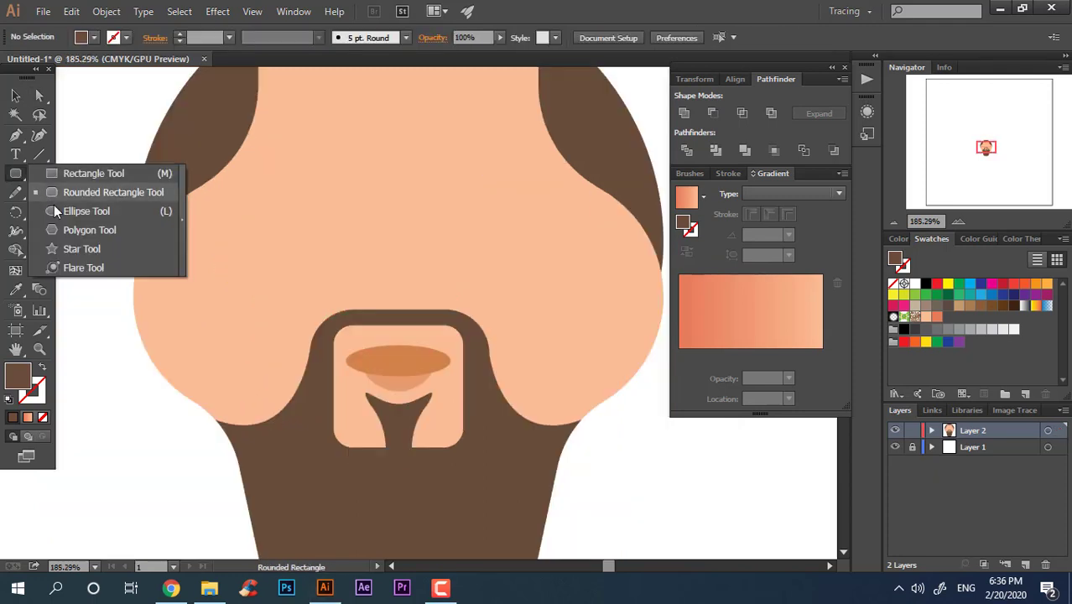
pyautogui.click(54, 204)
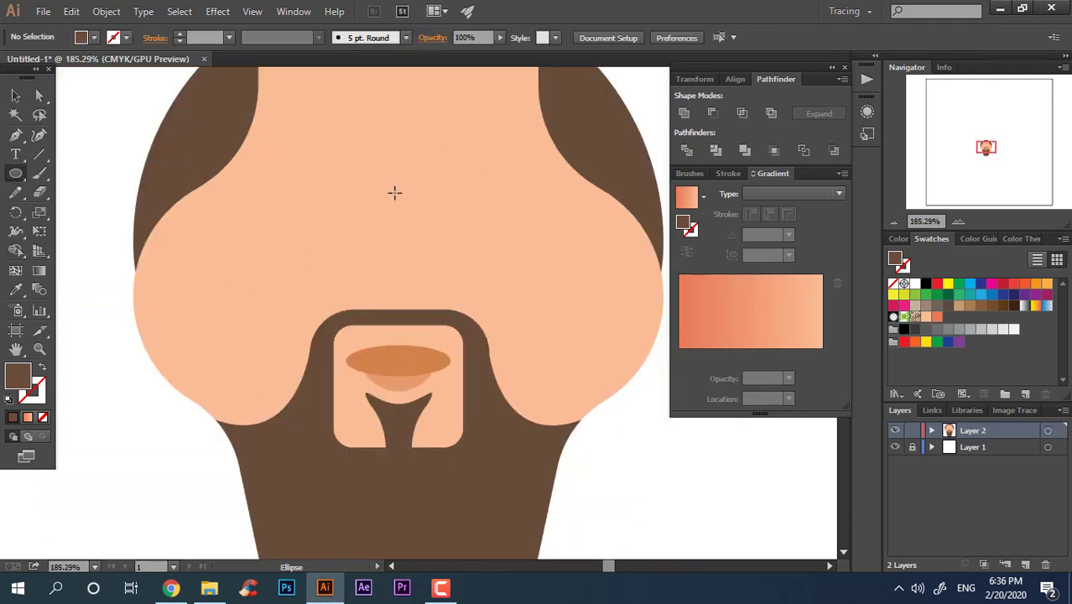
# Step: Draw a tall vertical-gradient ellipse and a wide ellipse for the nose, centre them and unite
pyautogui.moveTo(372, 113); pyautogui.dragTo(436, 310)
pyautogui.click(414, 282)
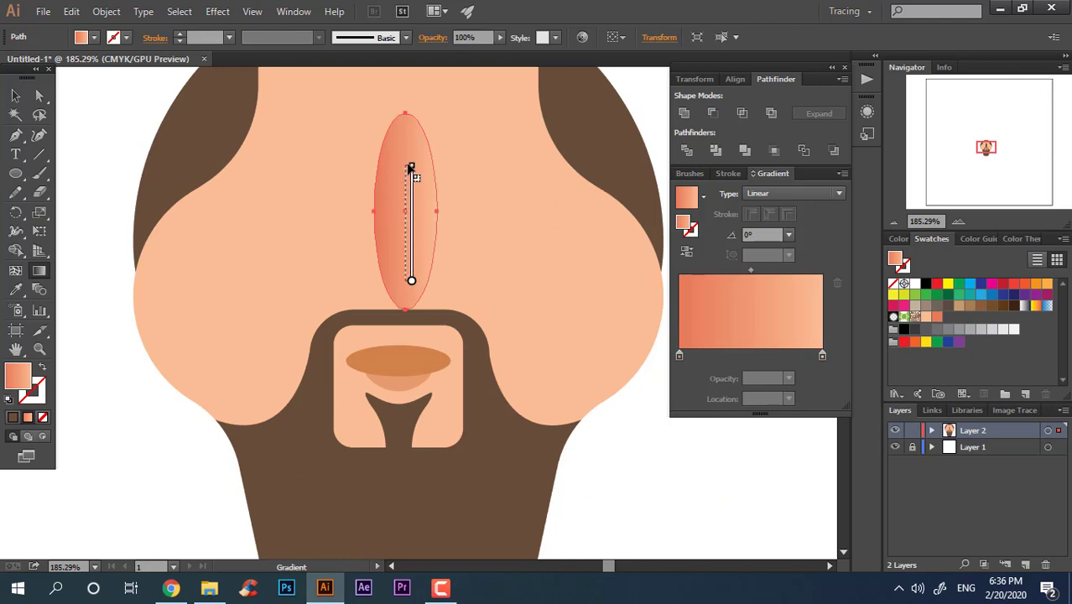
pyautogui.moveTo(410, 168); pyautogui.dragTo(405, 161)
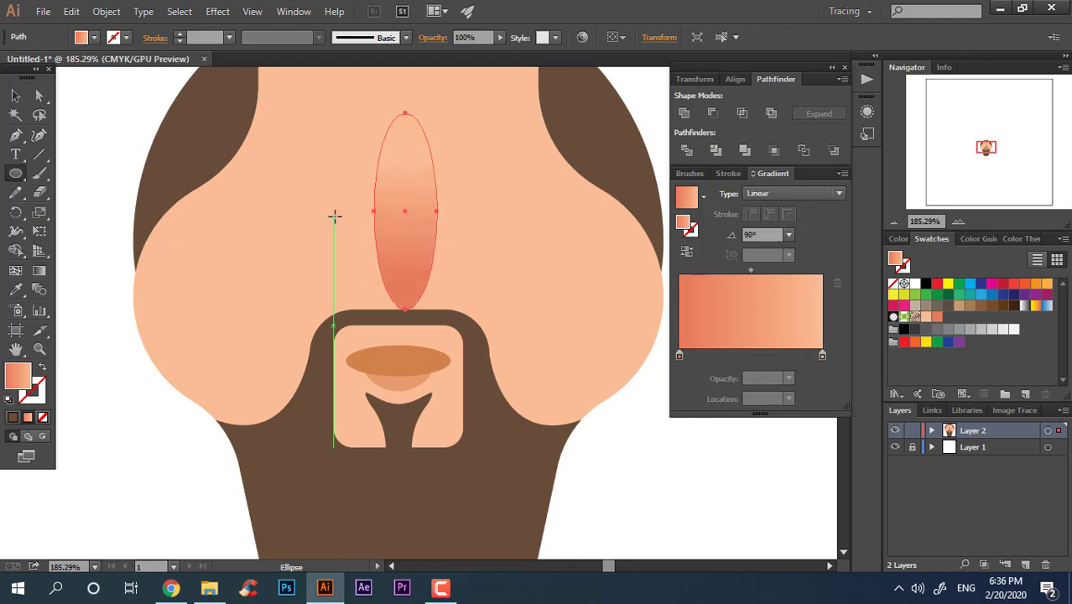
pyautogui.moveTo(358, 235); pyautogui.dragTo(494, 273)
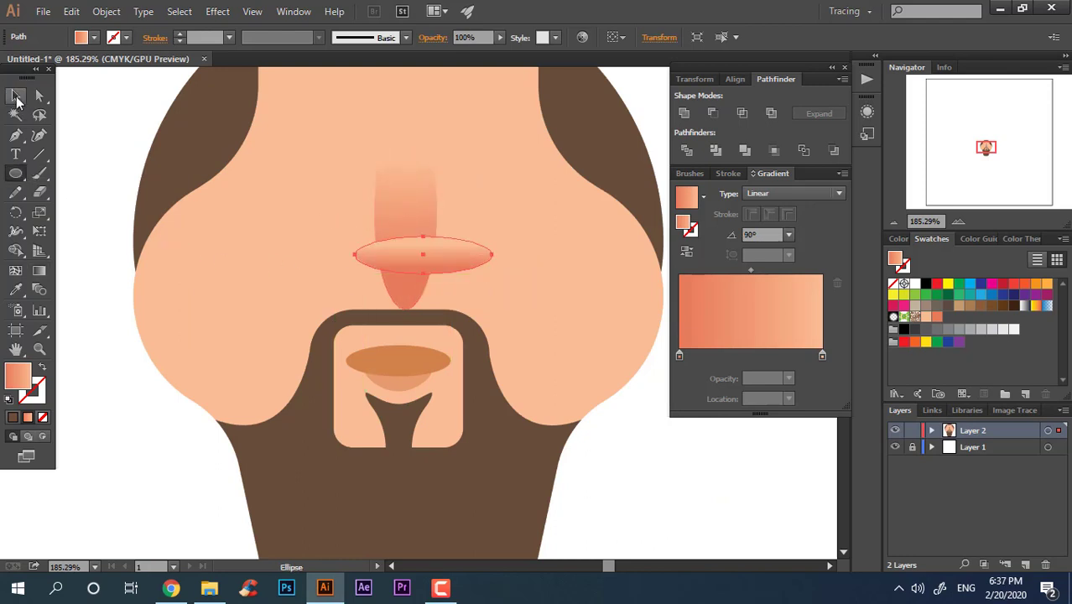
pyautogui.click(17, 98)
pyautogui.moveTo(423, 254); pyautogui.dragTo(414, 250)
pyautogui.keyDown('shift'); pyautogui.click(414, 168); pyautogui.keyUp('shift')
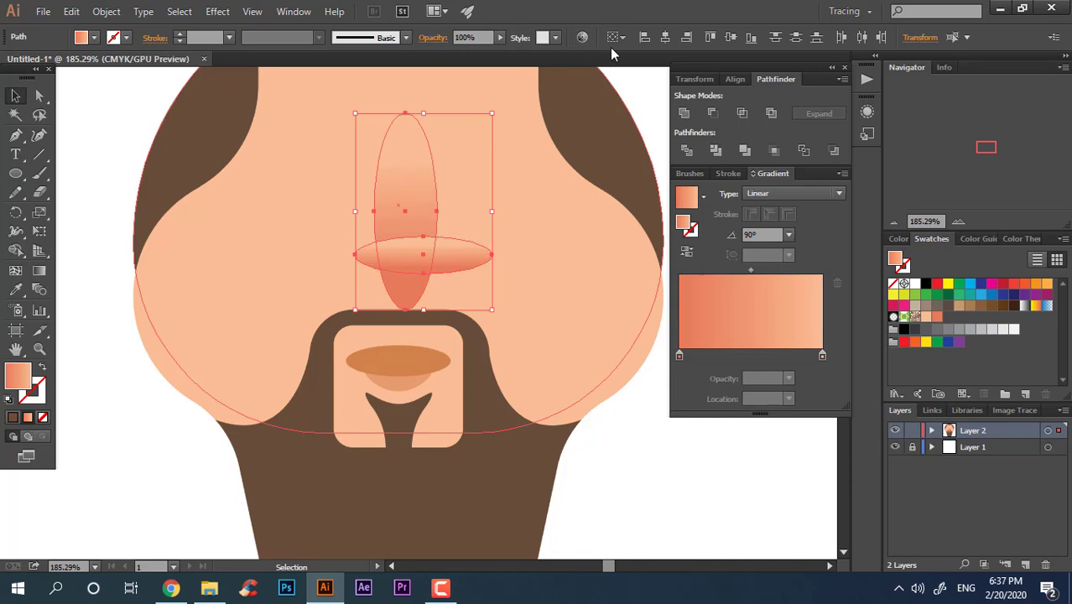
pyautogui.click(683, 114)
# Step: Redraw the nose gradient from top to bottom and select the two lower nostril anchors
pyautogui.click(41, 270)
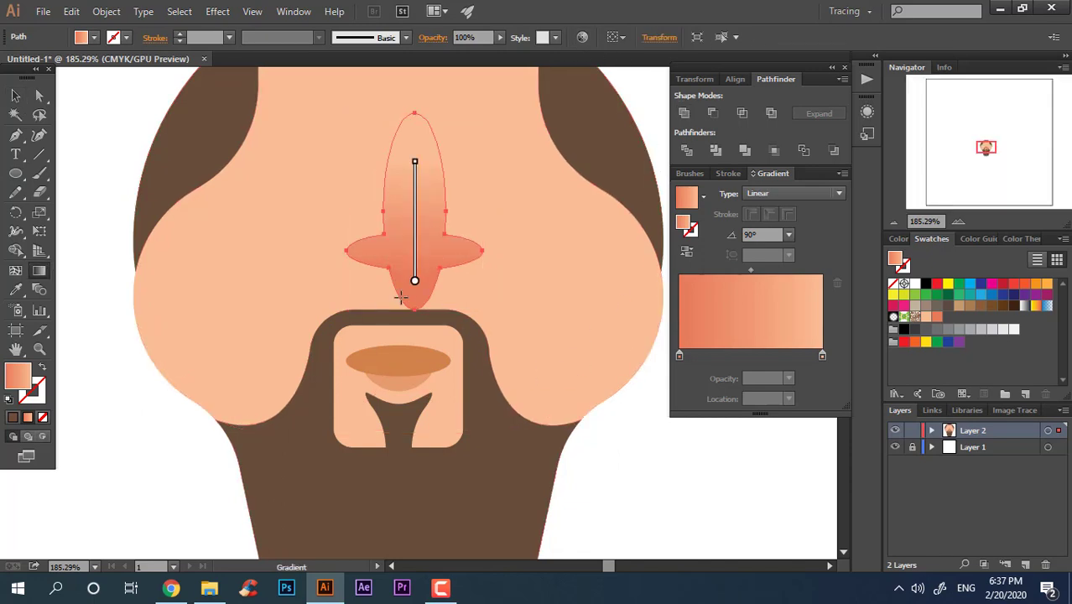
pyautogui.moveTo(415, 306); pyautogui.dragTo(415, 206)
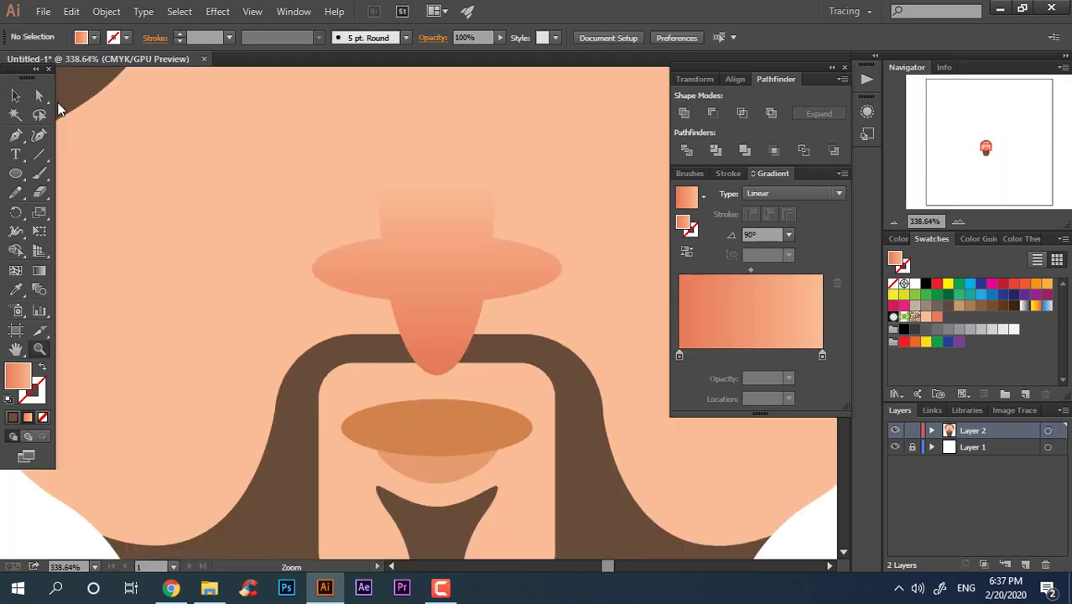
pyautogui.click(390, 300)
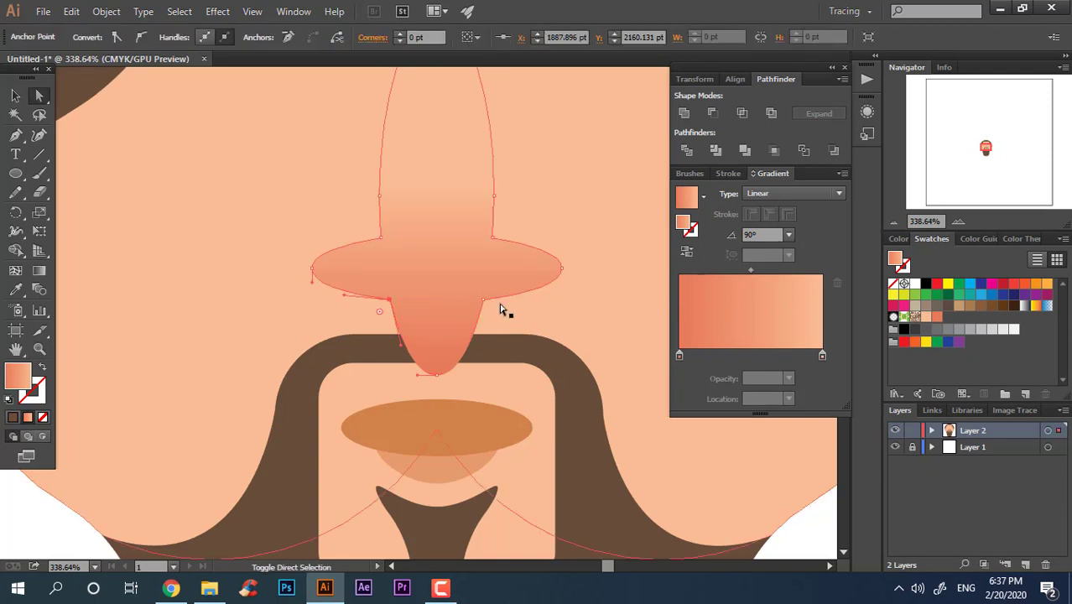
pyautogui.keyDown('shift'); pyautogui.click(484, 299); pyautogui.keyUp('shift')
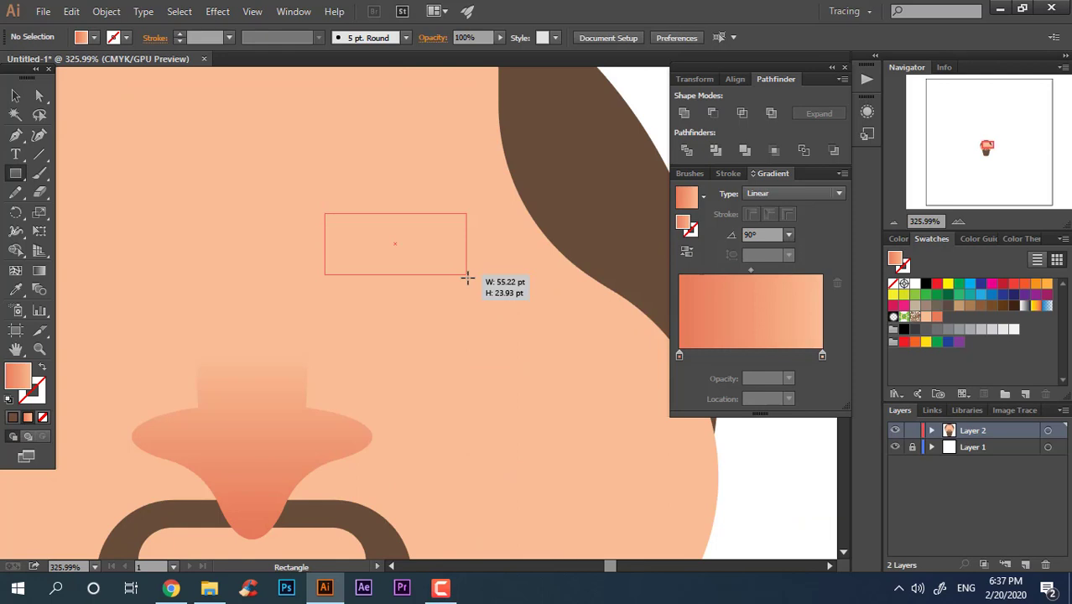
# Step: Draw a rectangle eyebrow above the nose, sample the hair brown, and add a pointed right tip
pyautogui.moveTo(467, 278); pyautogui.dragTo(470, 279)
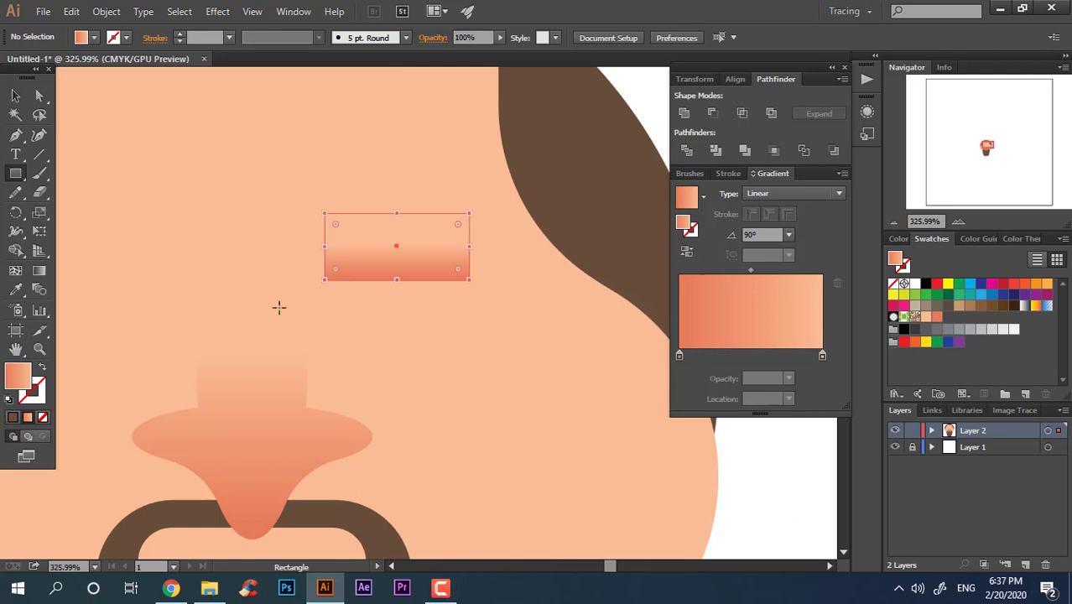
pyautogui.press('i')
pyautogui.click(570, 228)
pyautogui.click(595, 285)
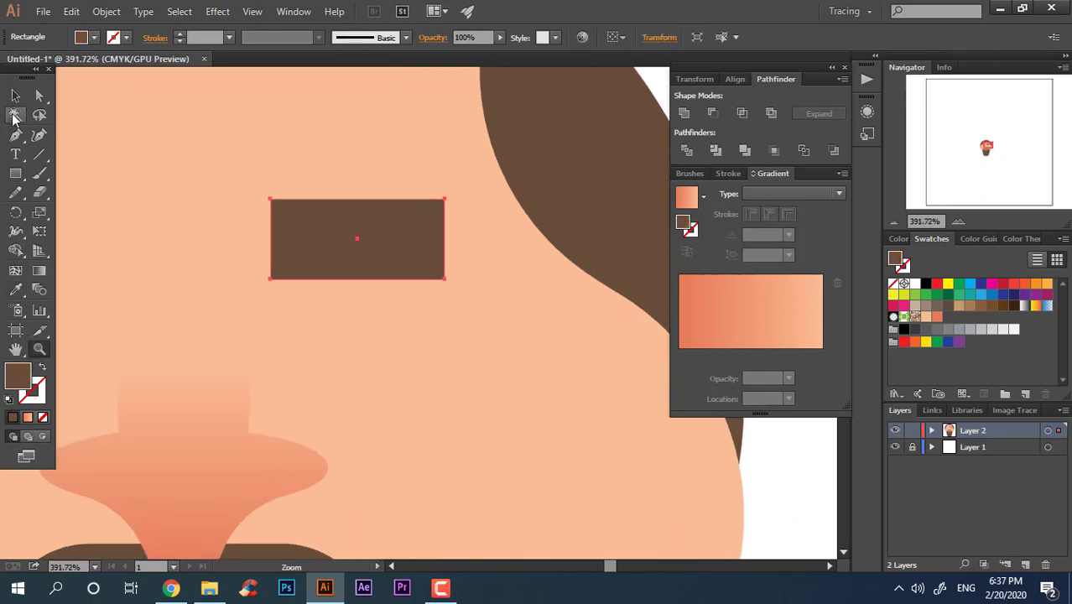
pyautogui.click(534, 287)
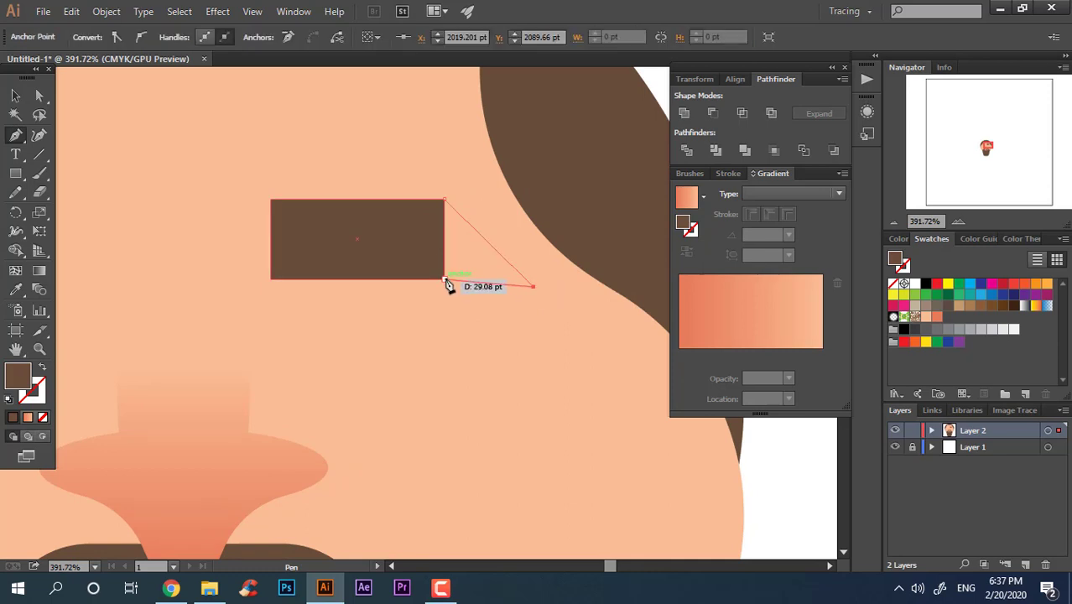
pyautogui.click(444, 279)
pyautogui.click(445, 200)
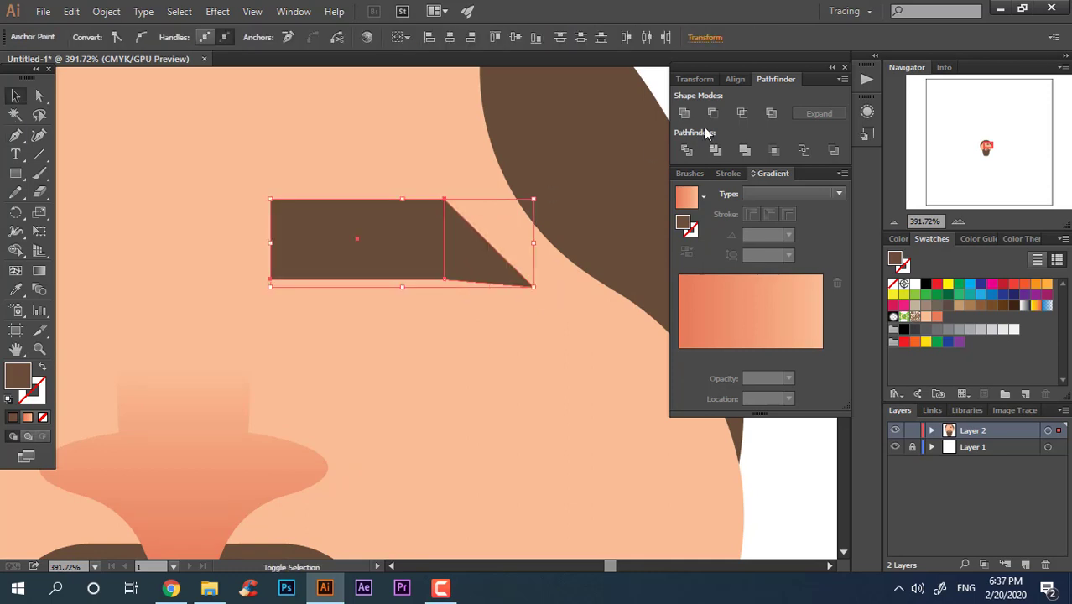
pyautogui.scroll(1, 478, 229)
# Step: Round the eyebrow's corners and draw a round brown eye below it
pyautogui.click(39, 95)
pyautogui.click(547, 304)
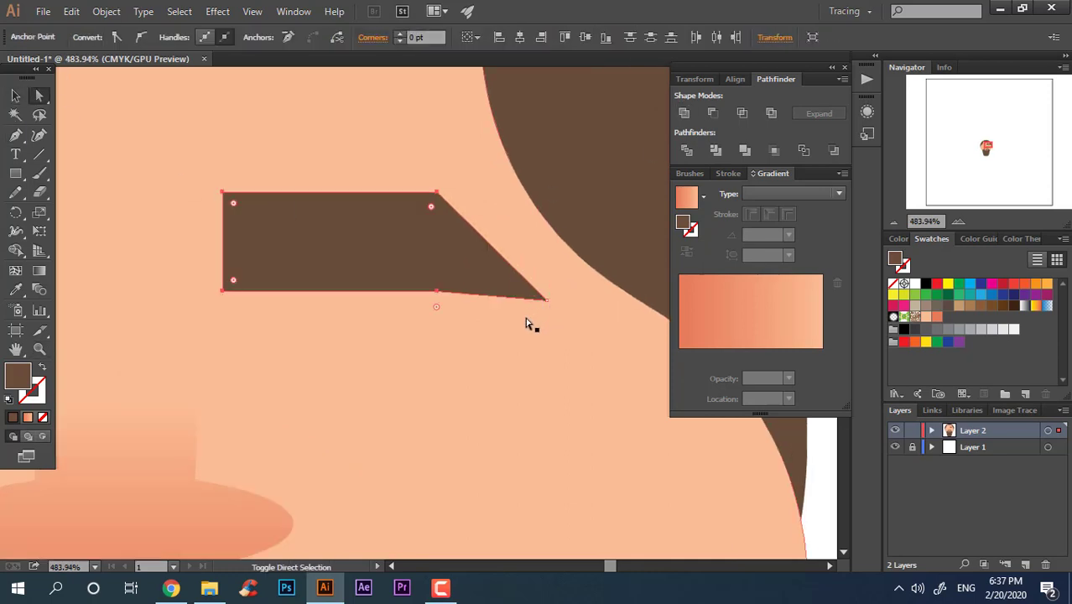
pyautogui.moveTo(398, 550); pyautogui.dragTo(398, 550)
pyautogui.press('l')
pyautogui.scroll(1, 362, 272)
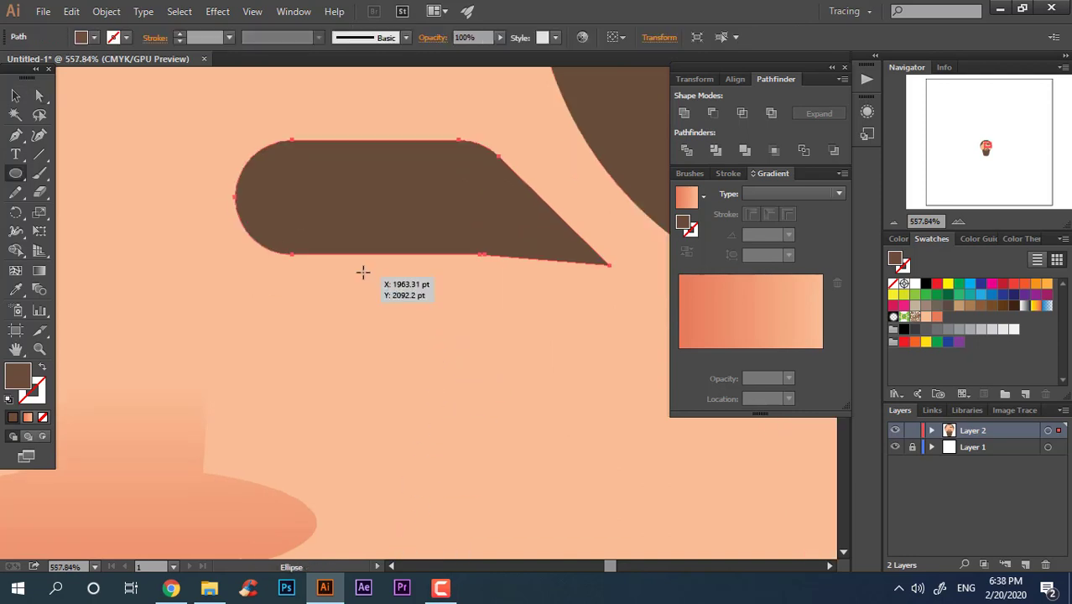
pyautogui.moveTo(434, 339); pyautogui.dragTo(462, 370)
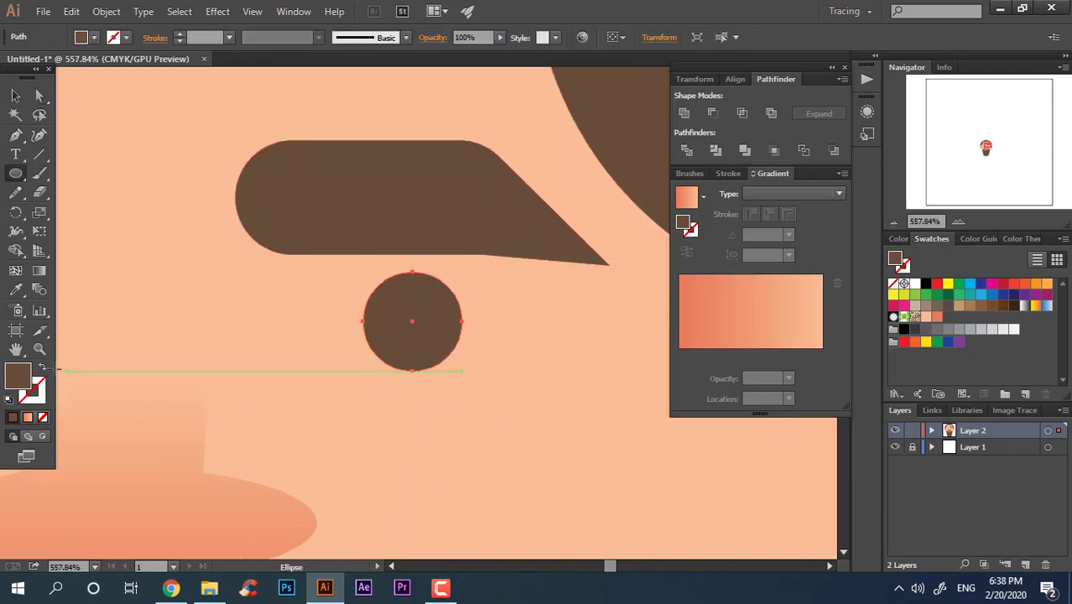
pyautogui.doubleClick(18, 383)
pyautogui.press('Return')
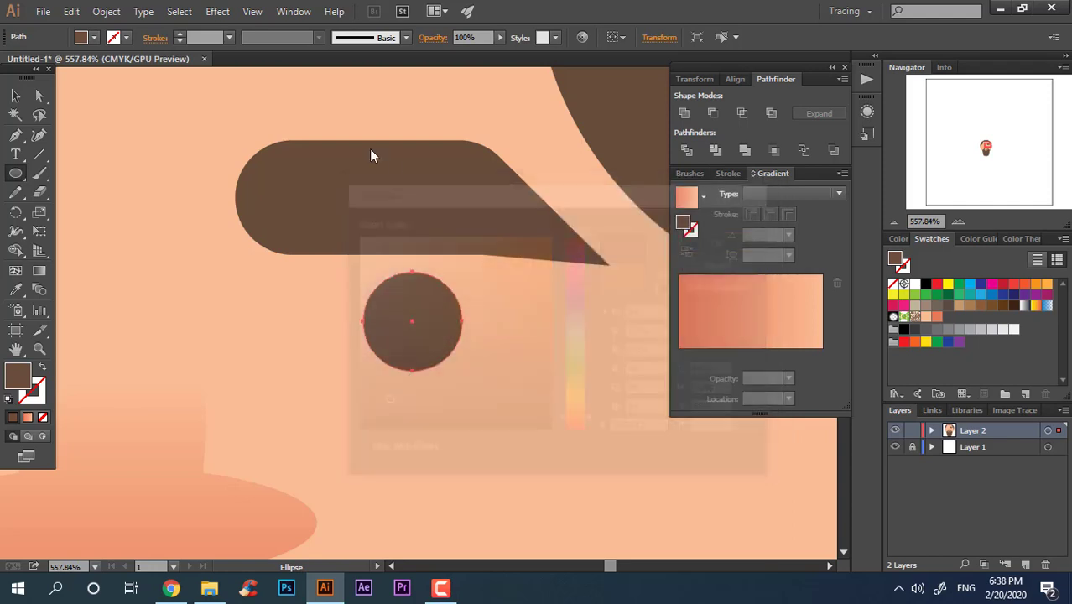
# Step: Group the eyebrow and eye and drag a copy to the left side
pyautogui.rightClick(431, 210)
pyautogui.click(479, 288)
pyautogui.moveTo(403, 214); pyautogui.dragTo(317, 203)
# Step: Reflect the copied eyebrow and eye across the vertical axis
pyautogui.rightClick(290, 196)
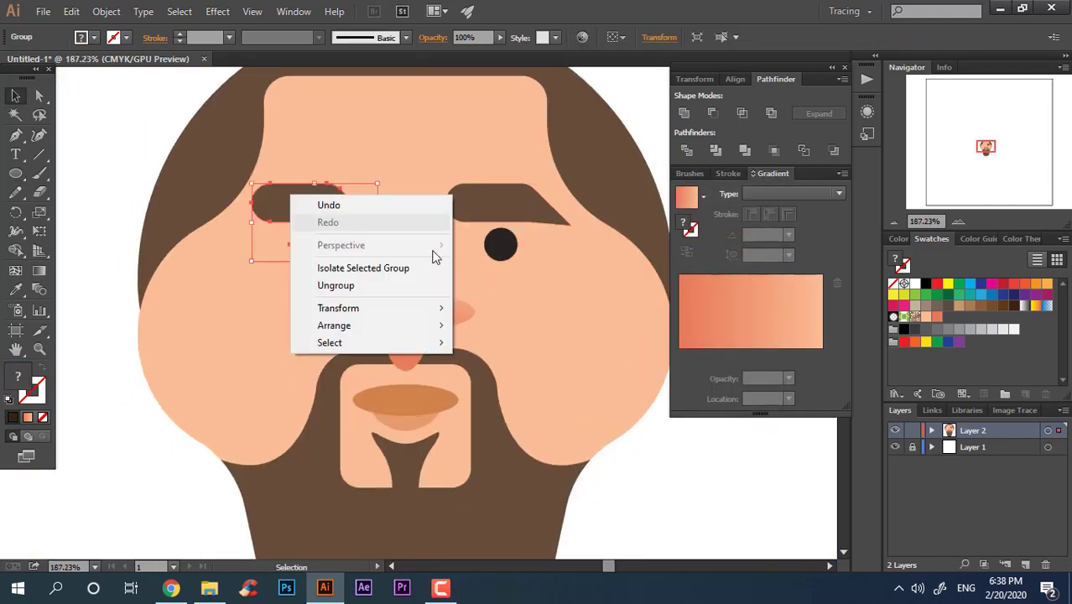
pyautogui.click(526, 362)
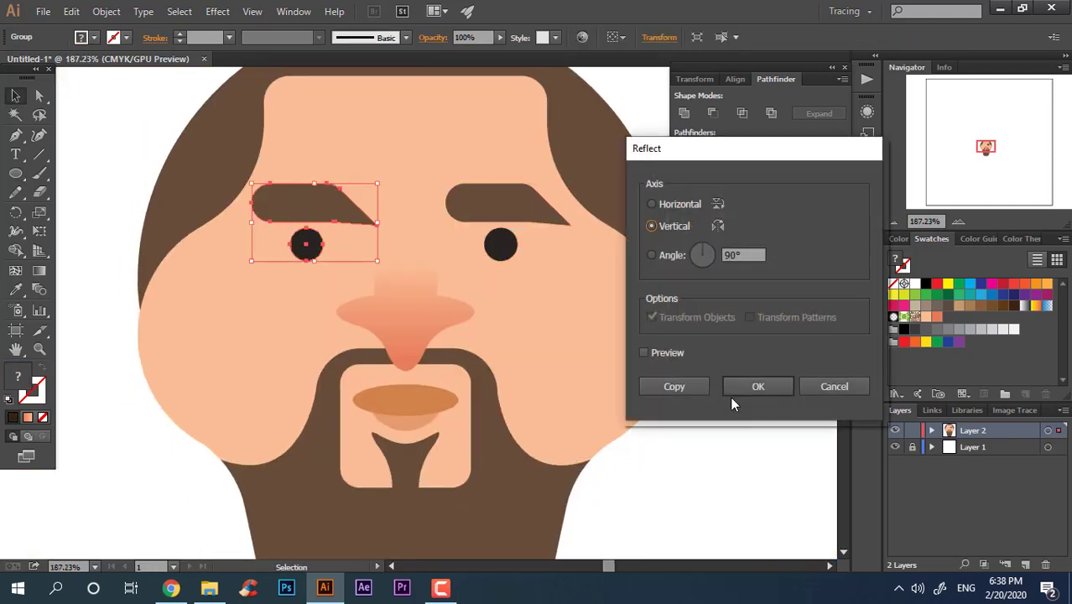
pyautogui.click(731, 393)
# Step: Add peach blush ovals on both cheeks, each with a smaller lighter inner oval
pyautogui.moveTo(173, 266)
pyautogui.mouseDown()
pyautogui.moveTo(281, 349)
pyautogui.moveTo(309, 342)
pyautogui.mouseUp()
pyautogui.press('v')
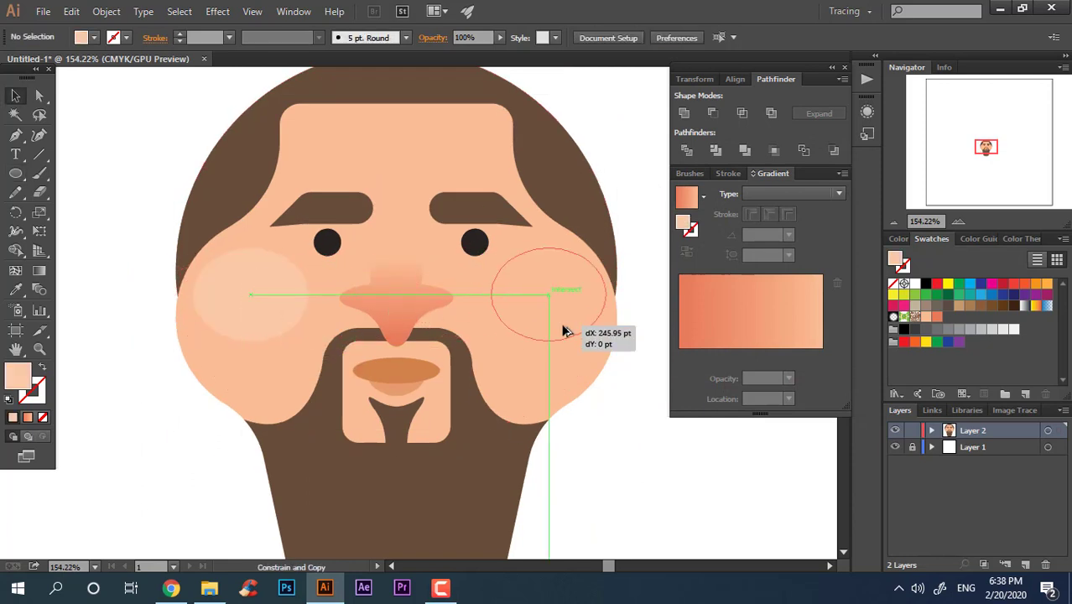
pyautogui.moveTo(286, 289); pyautogui.dragTo(572, 290)
pyautogui.moveTo(303, 341); pyautogui.dragTo(284, 319)
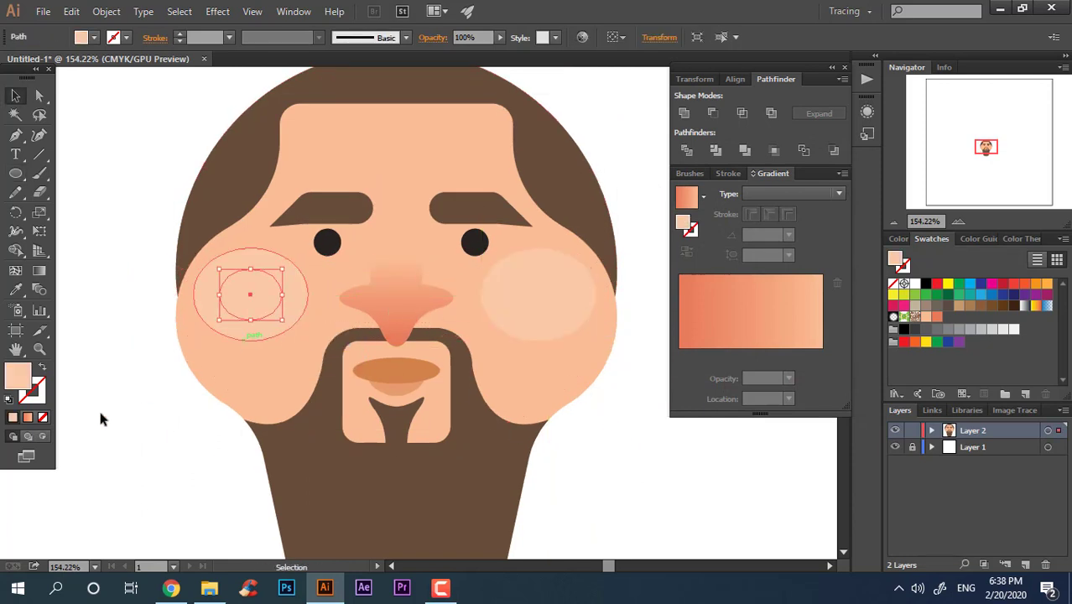
pyautogui.doubleClick(21, 378)
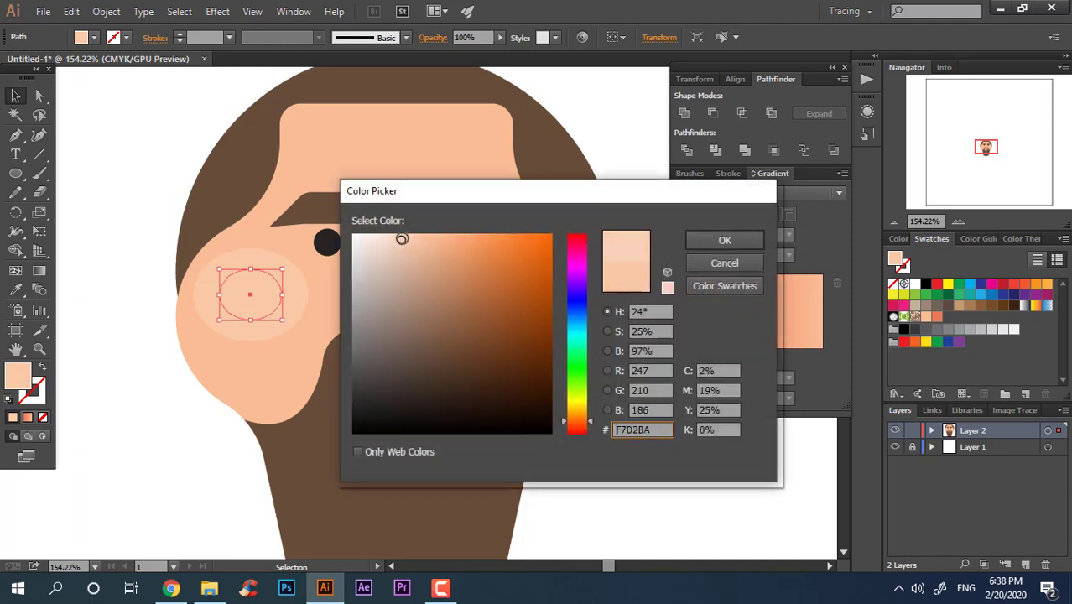
pyautogui.click(723, 242)
pyautogui.moveTo(467, 300); pyautogui.dragTo(537, 295)
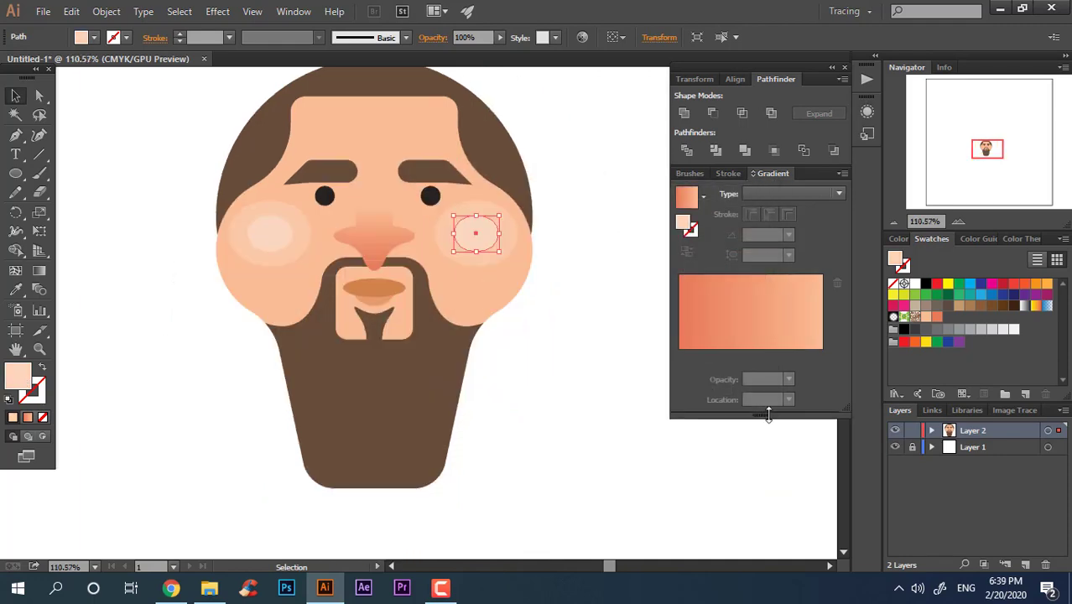
pyautogui.hotkey('ctrl', 'shift', 'a')
# Step: Draw a tall brown oval above the head
pyautogui.press('l')
pyautogui.scroll(-2, 311, 156)
pyautogui.moveTo(280, 103); pyautogui.dragTo(304, 172)
# Step: Tilt the brown oval and repeat copies into a row of five ovals
pyautogui.press('v')
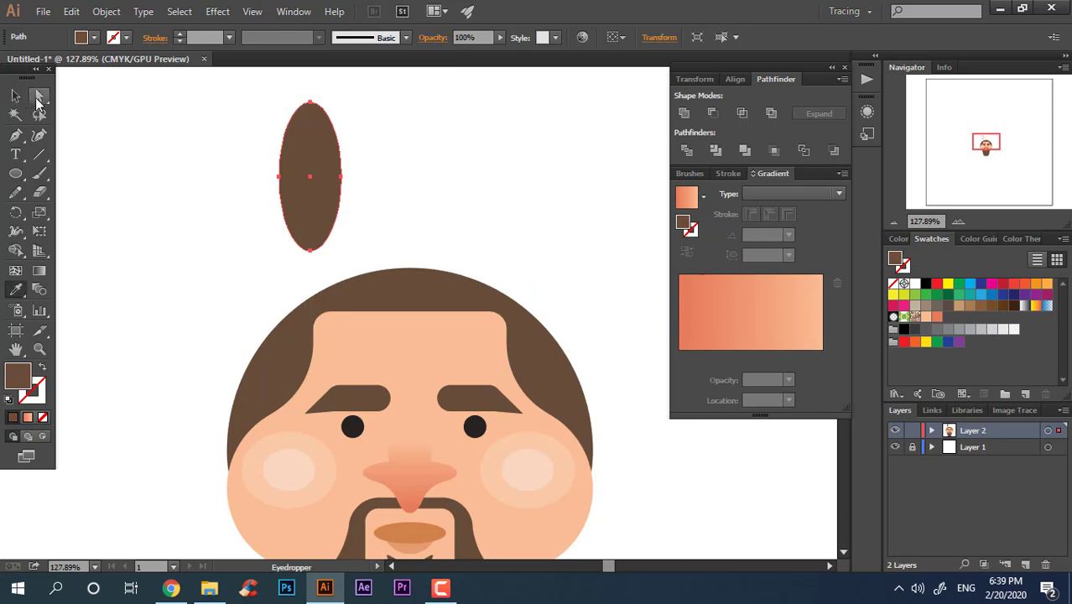
pyautogui.scroll(1, 311, 172)
pyautogui.moveTo(350, 280); pyautogui.dragTo(459, 239)
pyautogui.moveTo(319, 224); pyautogui.dragTo(361, 224)
pyautogui.hotkey('ctrl', 'd')
pyautogui.hotkey('ctrl', 'd')
pyautogui.hotkey('ctrl', 'd')
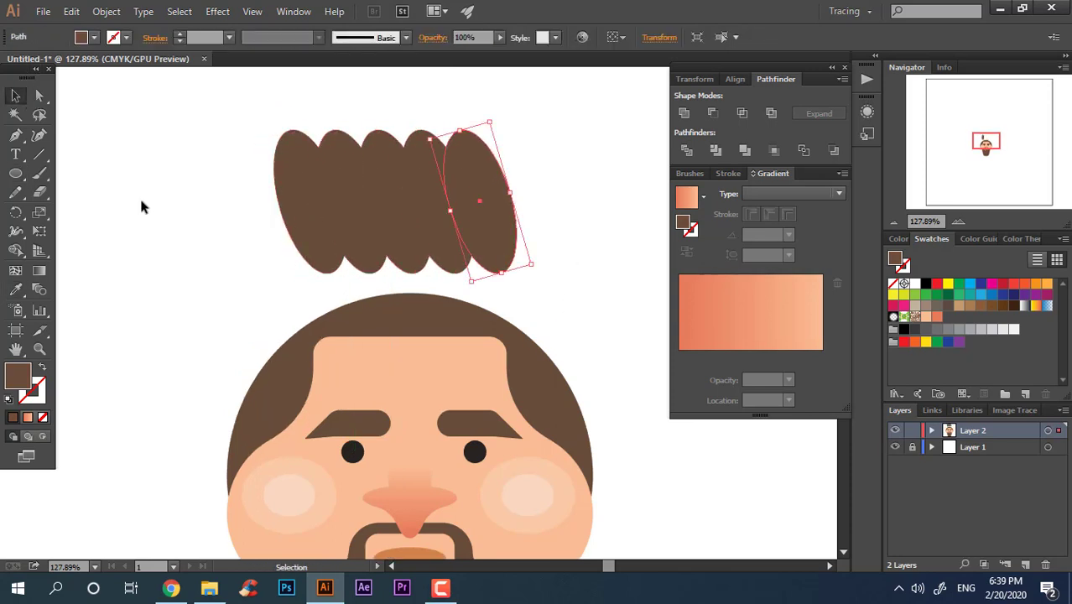
# Step: Divide the ovals with a rectangle band across their lower part, then ungroup the pieces
pyautogui.click(15, 174)
pyautogui.click(92, 175)
pyautogui.moveTo(211, 232); pyautogui.dragTo(587, 294)
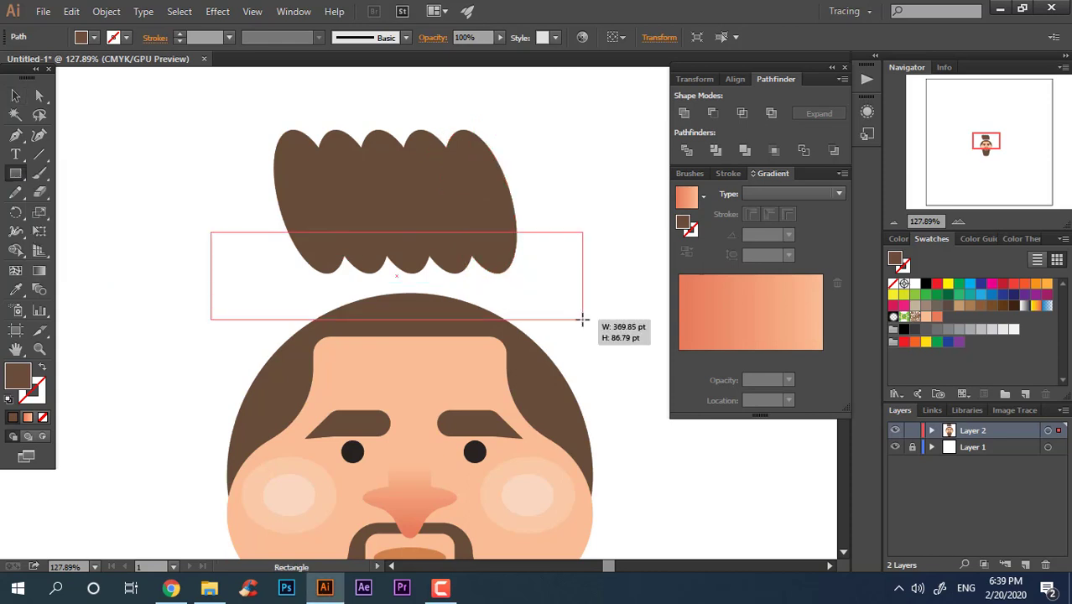
pyautogui.press('v')
pyautogui.hotkey('ctrl', 'a')
pyautogui.click(686, 151)
pyautogui.rightClick(443, 203)
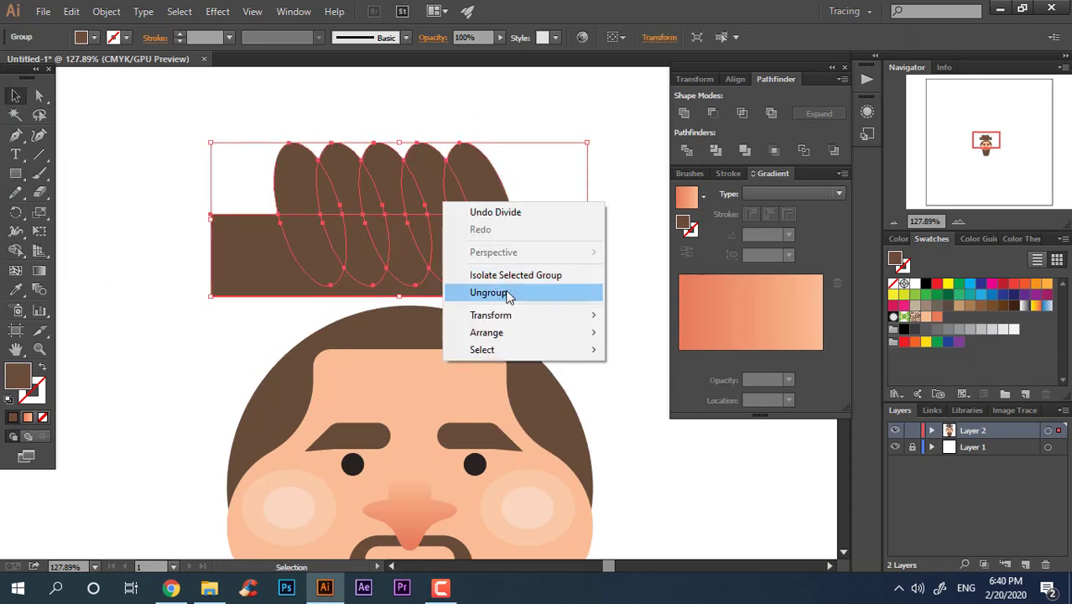
pyautogui.click(478, 285)
# Step: Delete the band pieces, then resize and move the hair bumps onto the head
pyautogui.moveTo(616, 260); pyautogui.dragTo(112, 225)
pyautogui.press('Delete')
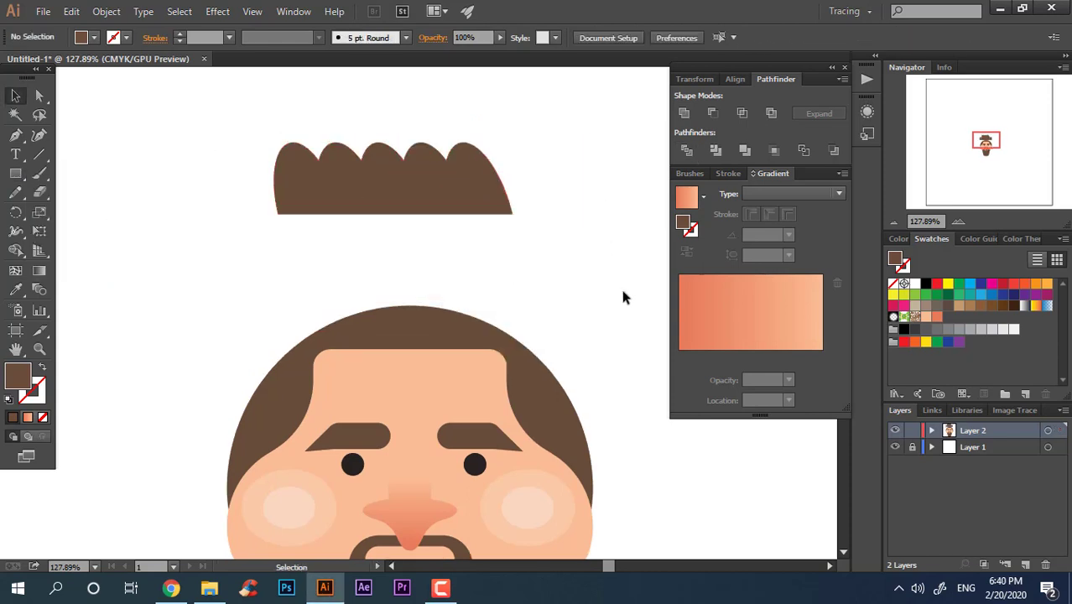
pyautogui.click(470, 168)
pyautogui.moveTo(510, 218)
pyautogui.mouseDown()
pyautogui.moveTo(502, 292)
pyautogui.moveTo(538, 264)
pyautogui.mouseUp()
pyautogui.scroll(-1, 539, 264)
pyautogui.moveTo(445, 244); pyautogui.dragTo(503, 218)
pyautogui.click(574, 250)
# Step: Draw a skin-coloured neck rectangle and perspective-distort it to widen at the bottom
pyautogui.scroll(-5, 574, 250)
pyautogui.press('m')
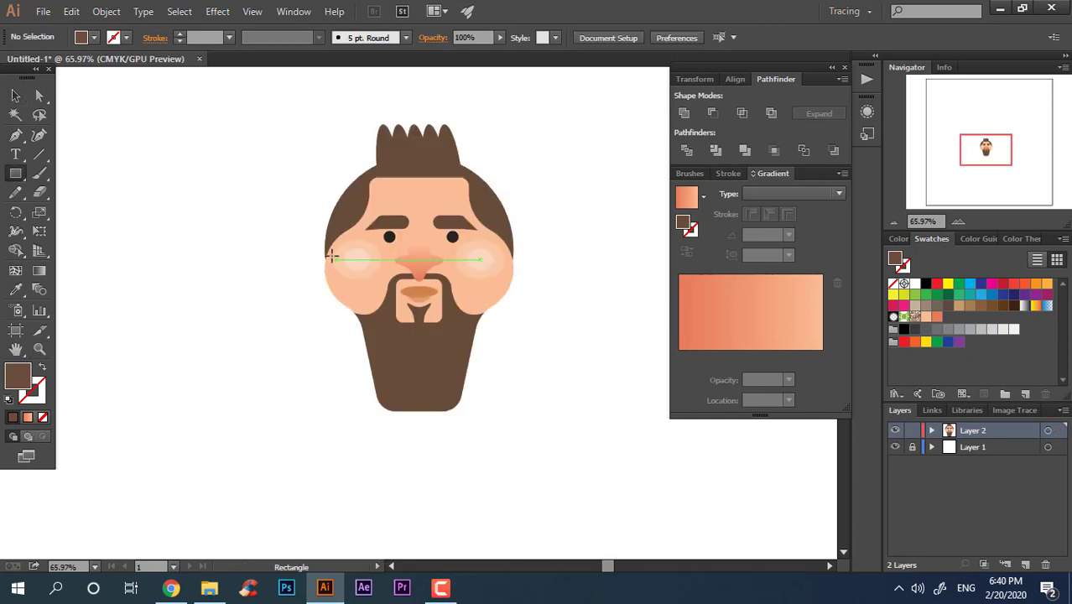
pyautogui.moveTo(333, 256); pyautogui.dragTo(504, 538)
pyautogui.press('i')
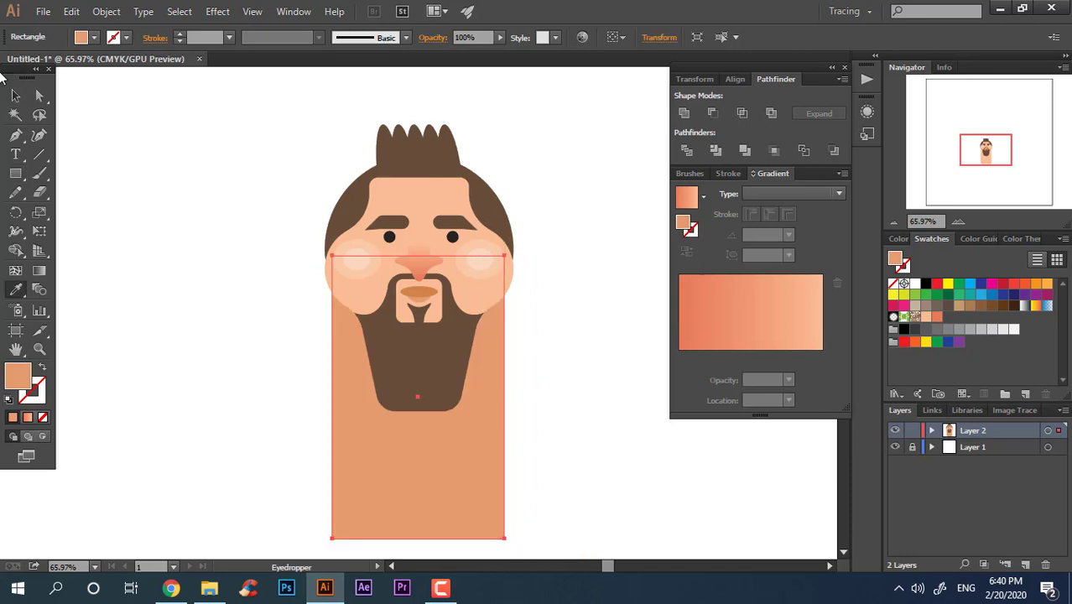
pyautogui.click(15, 96)
pyautogui.click(39, 230)
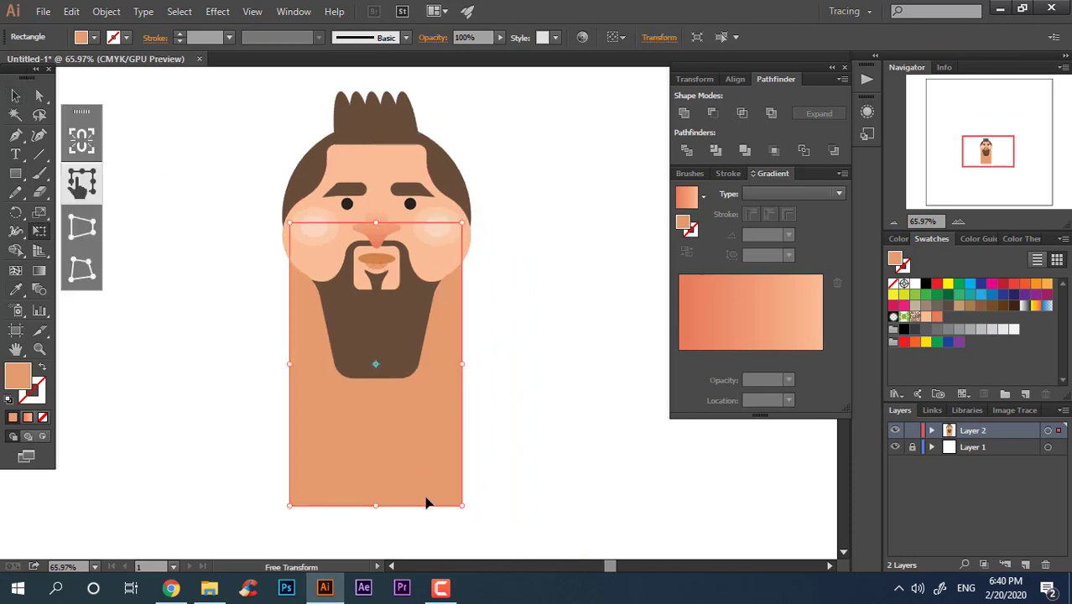
pyautogui.click(98, 234)
pyautogui.moveTo(462, 507); pyautogui.dragTo(489, 426)
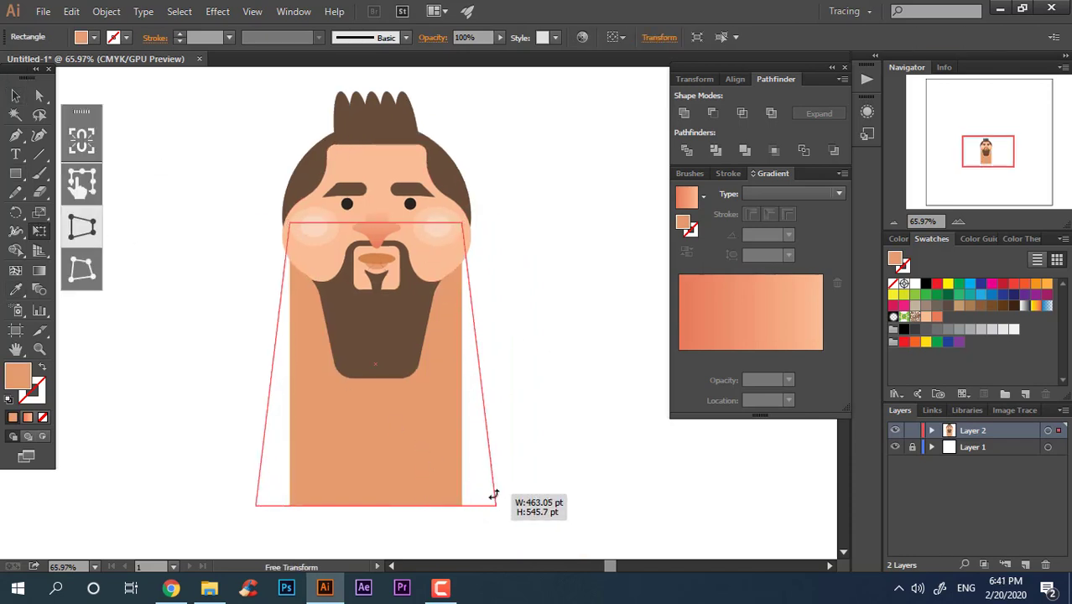
pyautogui.hotkey('ctrl', 'shift', 'a')
pyautogui.hotkey('ctrl', '-')
# Step: Add a skin-coloured torso below the neck with rounded shoulders and a tapered bottom
pyautogui.press('m')
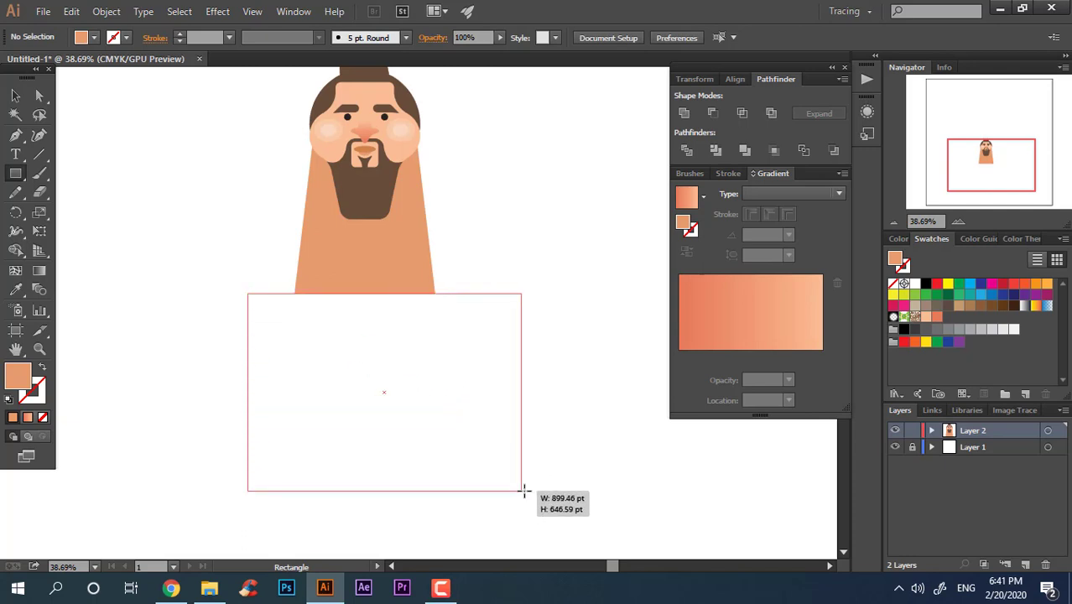
pyautogui.moveTo(247, 294); pyautogui.dragTo(532, 497)
pyautogui.hotkey('ctrl', 'shift', 'a')
pyautogui.hotkey('ctrl', '-')
pyautogui.moveTo(570, 364)
pyautogui.mouseDown()
pyautogui.moveTo(502, 307)
pyautogui.moveTo(422, 427)
pyautogui.moveTo(426, 414)
pyautogui.mouseUp()
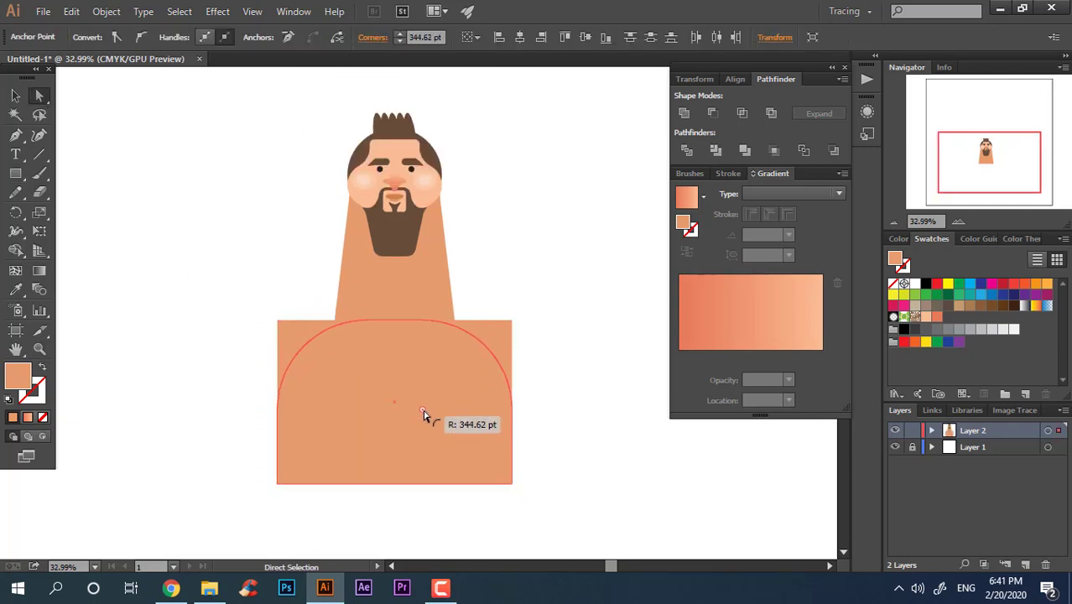
pyautogui.click(47, 231)
pyautogui.click(90, 235)
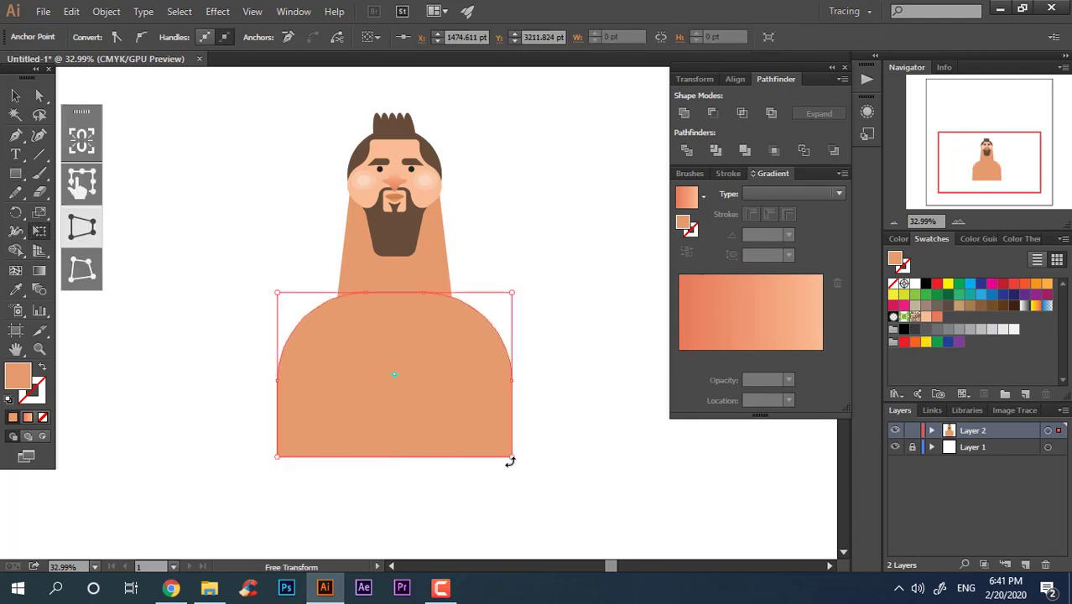
pyautogui.moveTo(511, 456); pyautogui.dragTo(467, 450)
pyautogui.press('v')
pyautogui.hotkey('ctrl', 'shift', 'a')
# Step: Draw circles for both shoulders and the upper arm
pyautogui.press('l')
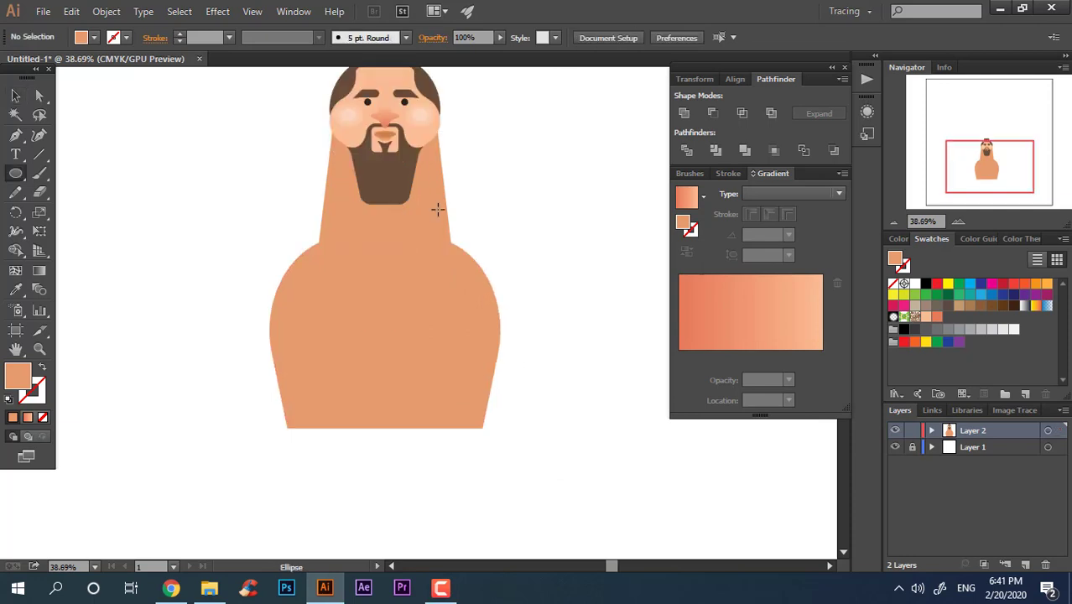
pyautogui.moveTo(435, 209); pyautogui.dragTo(556, 335)
pyautogui.moveTo(210, 223); pyautogui.dragTo(311, 336)
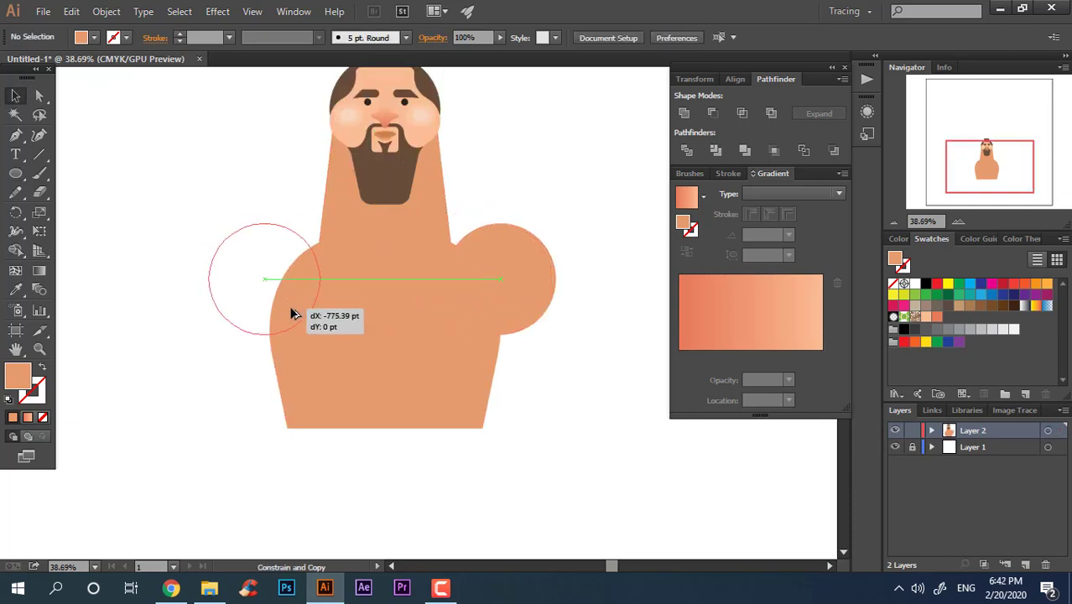
pyautogui.moveTo(478, 312)
pyautogui.mouseDown()
pyautogui.moveTo(537, 360)
pyautogui.moveTo(550, 407)
pyautogui.moveTo(257, 385)
pyautogui.mouseUp()
pyautogui.press('v')
pyautogui.hotkey('ctrl', 'shift', 'a')
pyautogui.keyDown('alt'); pyautogui.scroll(1, 377, 276); pyautogui.keyUp('alt')
# Step: Draw a light peach rectangle over the torso for the tank top
pyautogui.click(16, 174)
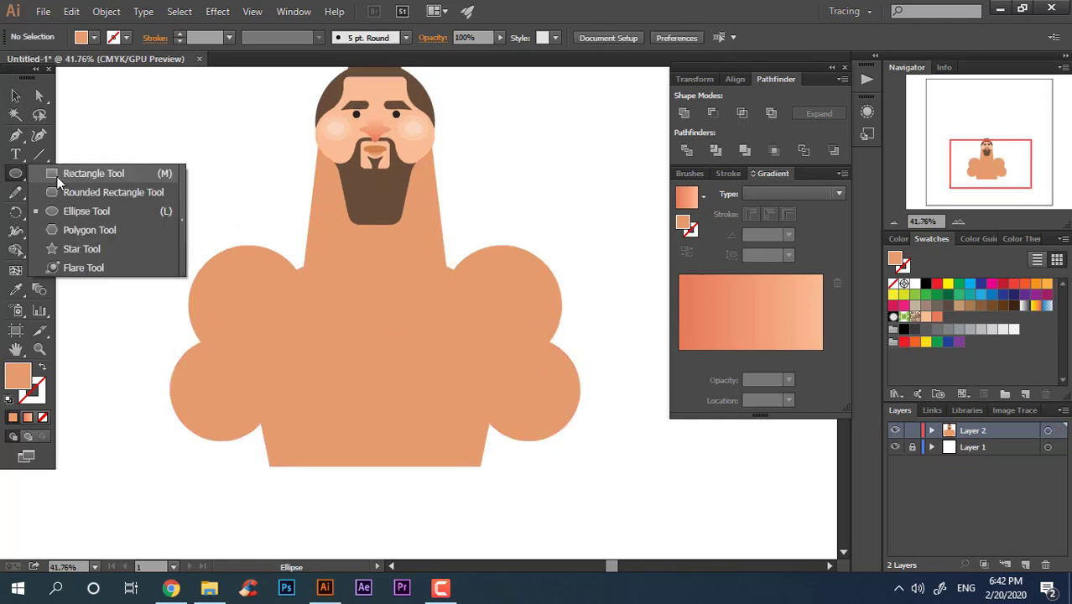
pyautogui.click(84, 173)
pyautogui.moveTo(277, 252); pyautogui.dragTo(484, 465)
pyautogui.doubleClick(17, 375)
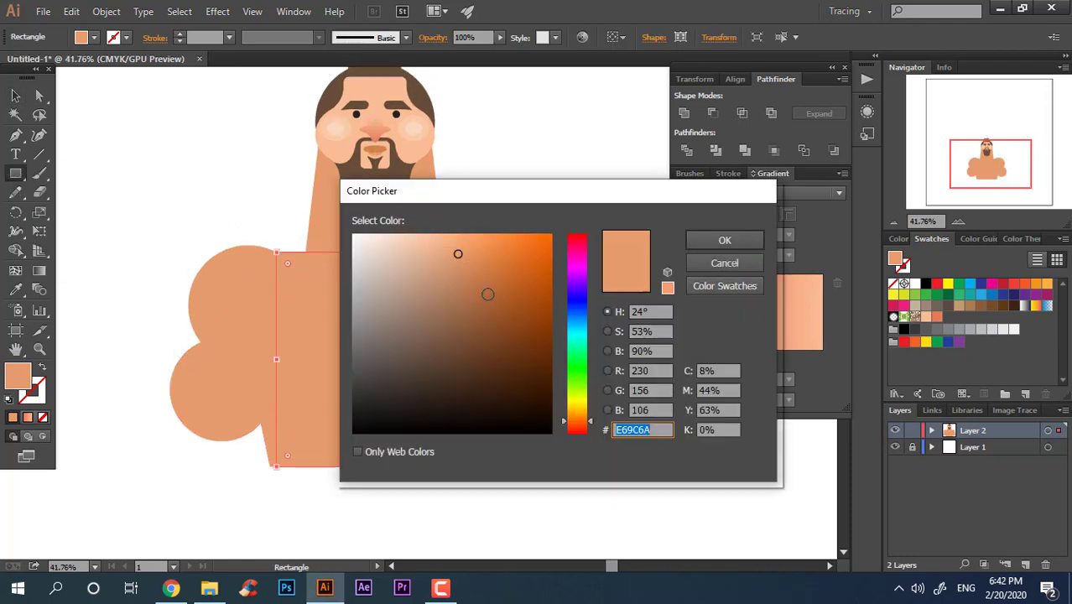
pyautogui.moveTo(457, 252); pyautogui.dragTo(372, 240)
pyautogui.click(725, 240)
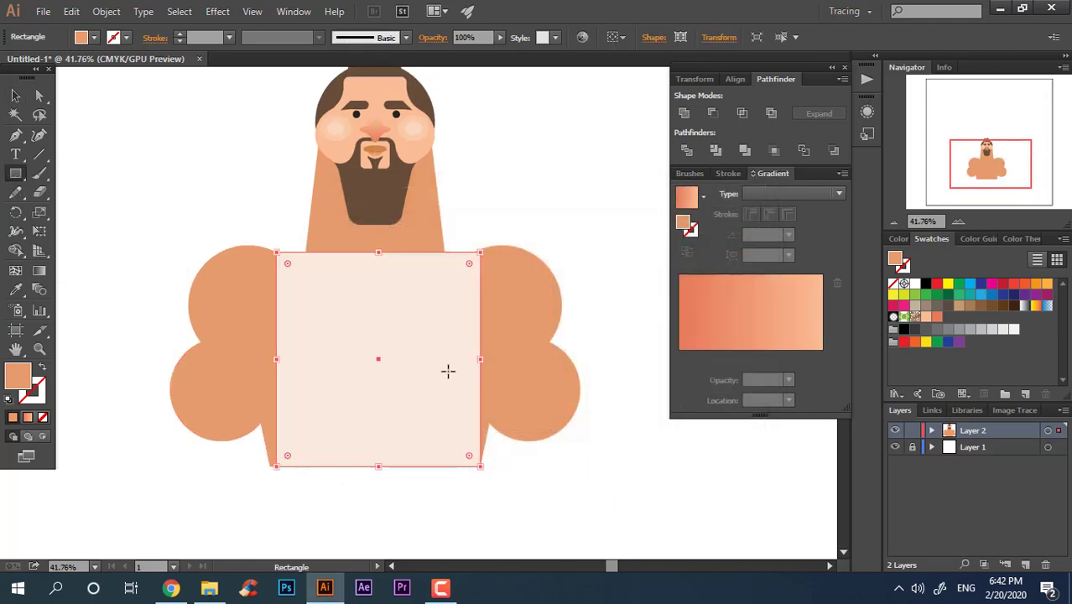
pyautogui.keyDown('alt'); pyautogui.scroll(1, 448, 371); pyautogui.keyUp('alt')
# Step: Cut a scooped neckline by dividing a chest oval with the tank top and deleting the oval pieces
pyautogui.click(15, 173)
pyautogui.click(84, 212)
pyautogui.moveTo(296, 176); pyautogui.dragTo(464, 384)
pyautogui.press('v')
pyautogui.keyDown('shift'); pyautogui.click(443, 393); pyautogui.keyUp('shift')
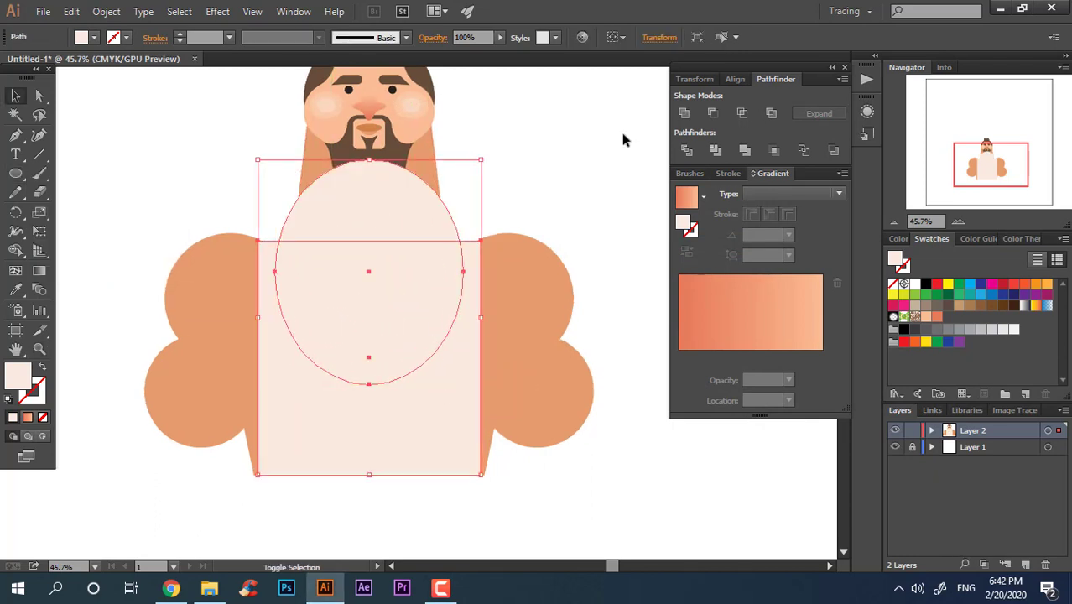
pyautogui.click(689, 149)
pyautogui.rightClick(307, 272)
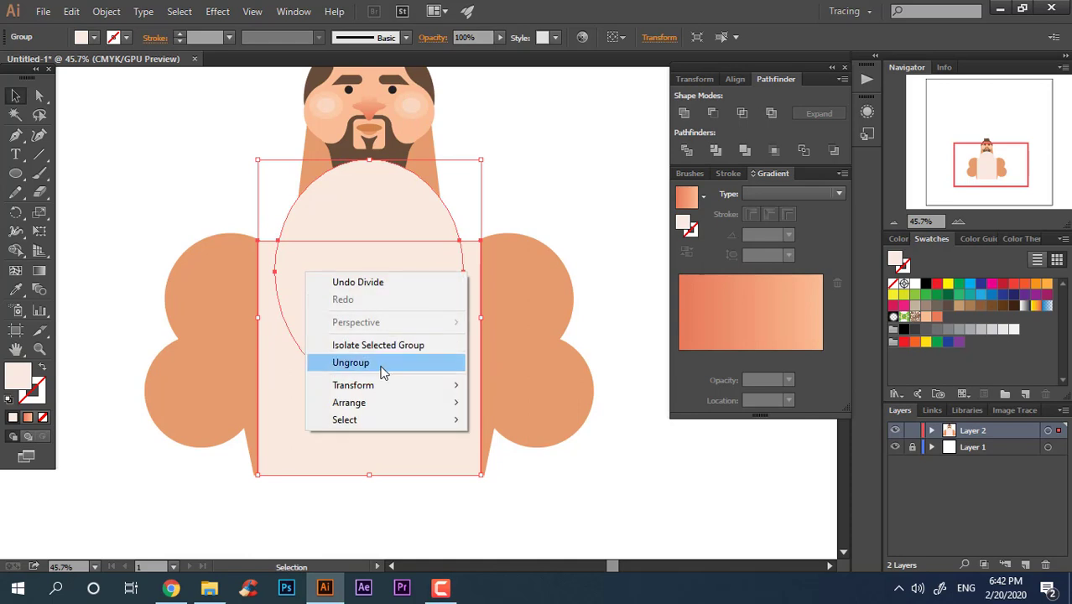
pyautogui.click(374, 359)
pyautogui.click(436, 222)
pyautogui.keyDown('shift'); pyautogui.click(404, 286); pyautogui.keyUp('shift')
pyautogui.press('Delete')
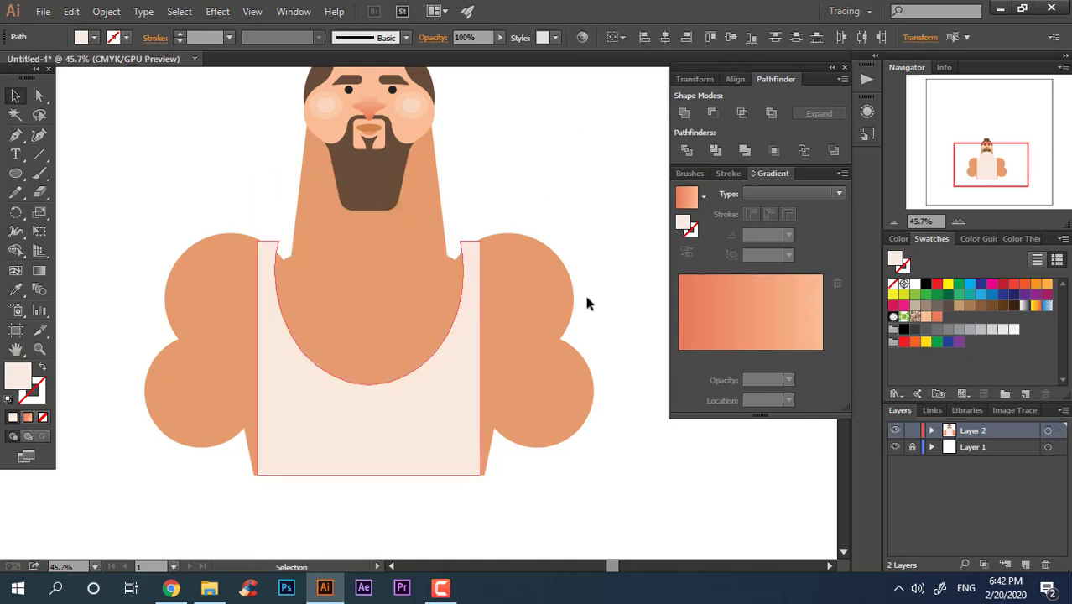
# Step: Draw a light oval below the left arm
pyautogui.scroll(-1, 586, 304)
pyautogui.press('l')
pyautogui.moveTo(222, 379); pyautogui.dragTo(291, 440)
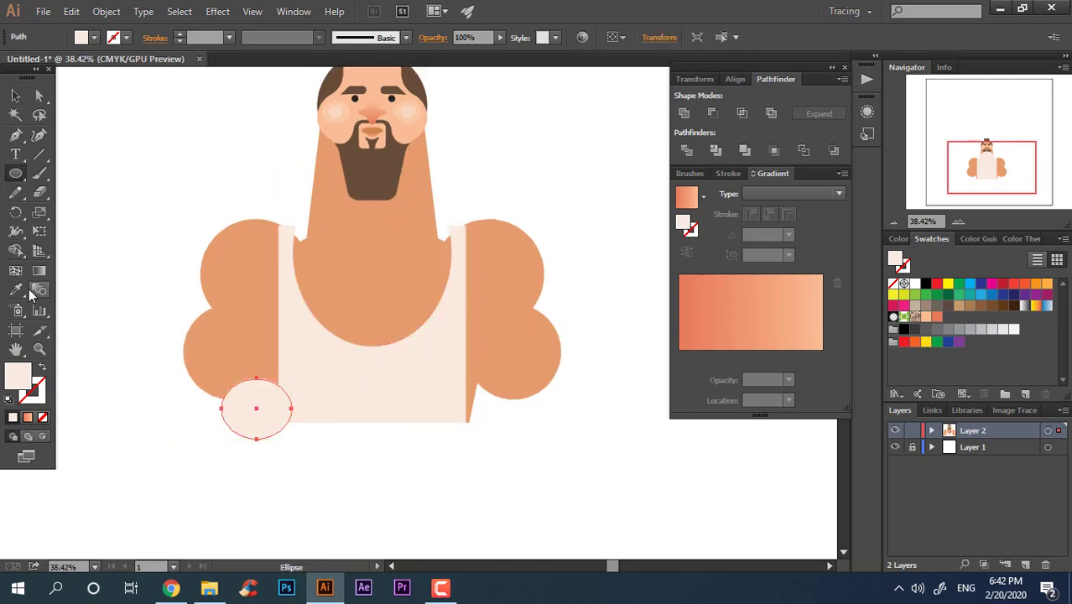
# Step: Copy the lower-left oval to the right side and select the left shoulder corner to round
pyautogui.press('v')
pyautogui.moveTo(256, 409); pyautogui.dragTo(490, 458)
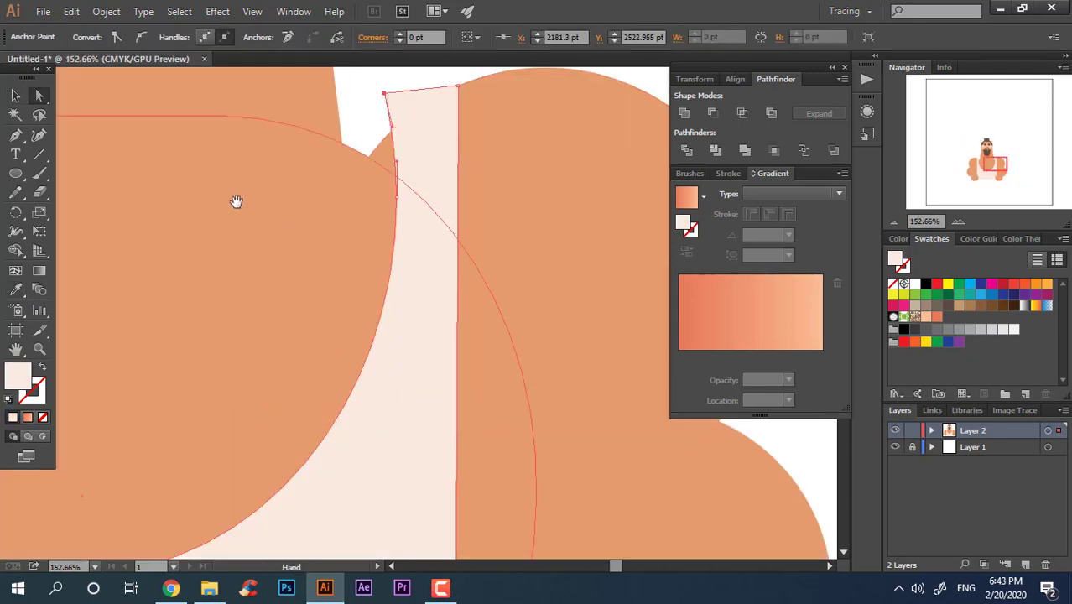
pyautogui.moveTo(234, 201); pyautogui.dragTo(442, 270)
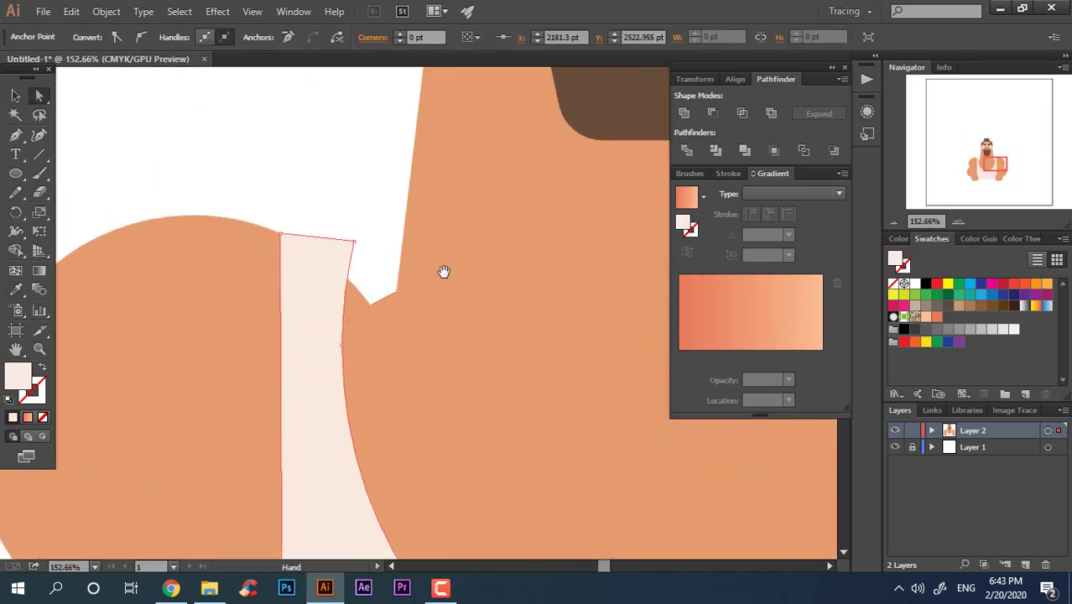
pyautogui.moveTo(346, 236)
pyautogui.mouseDown()
pyautogui.moveTo(356, 253)
pyautogui.moveTo(303, 306)
pyautogui.mouseUp()
# Step: Recolour the arm circles a darker tan, #D68C5B
pyautogui.hotkey('ctrl', '0')
pyautogui.press('v')
pyautogui.doubleClick(20, 380)
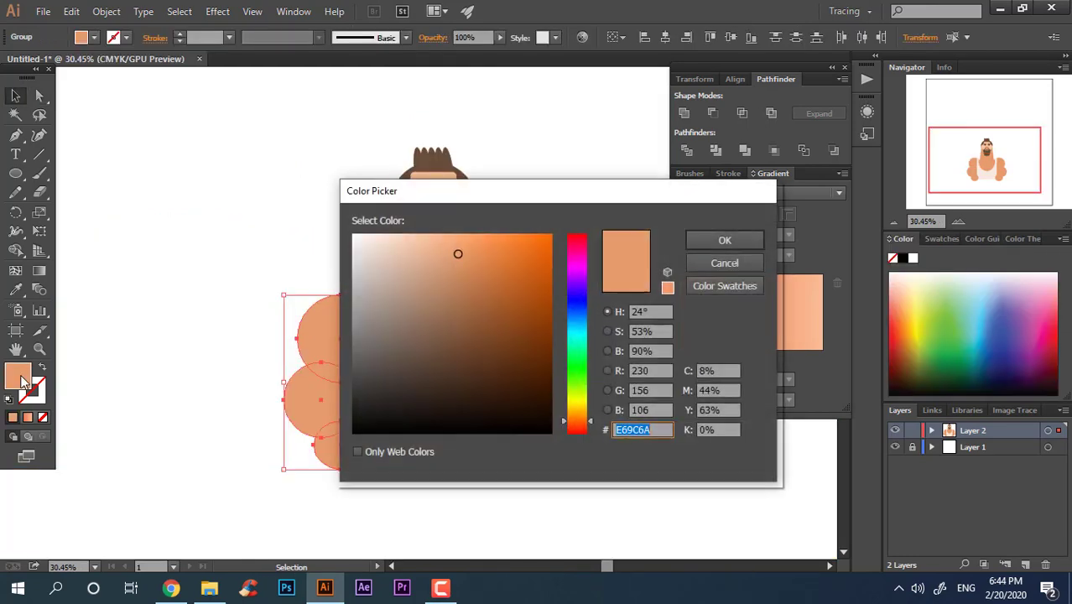
pyautogui.click(696, 242)
# Step: Pen a darker brown-orange shading shape under the left arm, behind the tank top
pyautogui.click(314, 434)
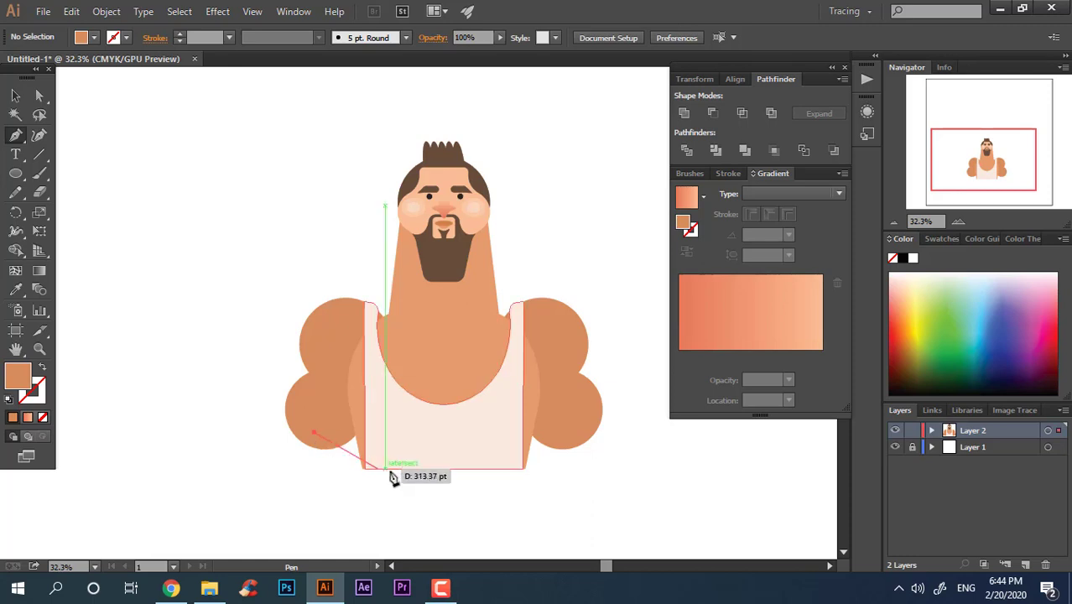
pyautogui.moveTo(413, 469)
pyautogui.mouseDown()
pyautogui.moveTo(550, 474)
pyautogui.moveTo(558, 459)
pyautogui.mouseUp()
pyautogui.moveTo(318, 435); pyautogui.dragTo(282, 458)
pyautogui.click(15, 97)
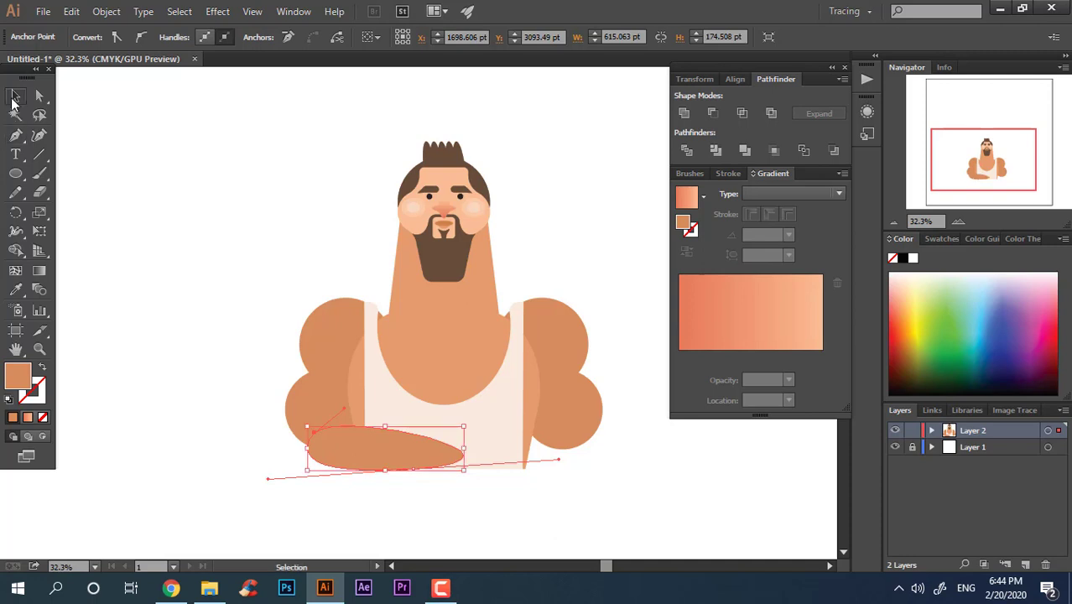
pyautogui.hotkey('ctrl', 'shift', '[')
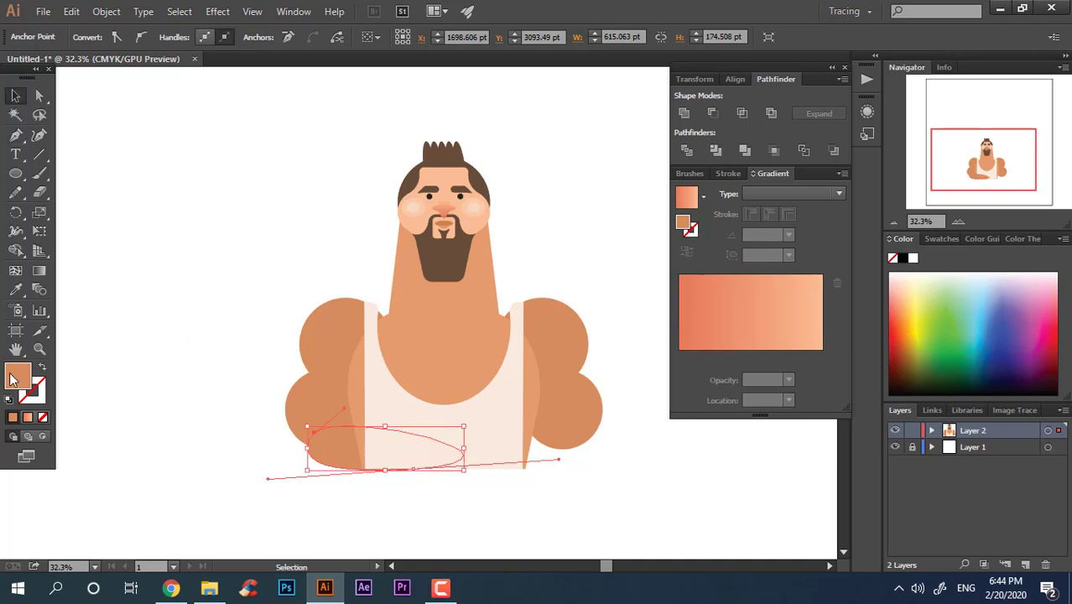
pyautogui.doubleClick(12, 379)
pyautogui.click(470, 278)
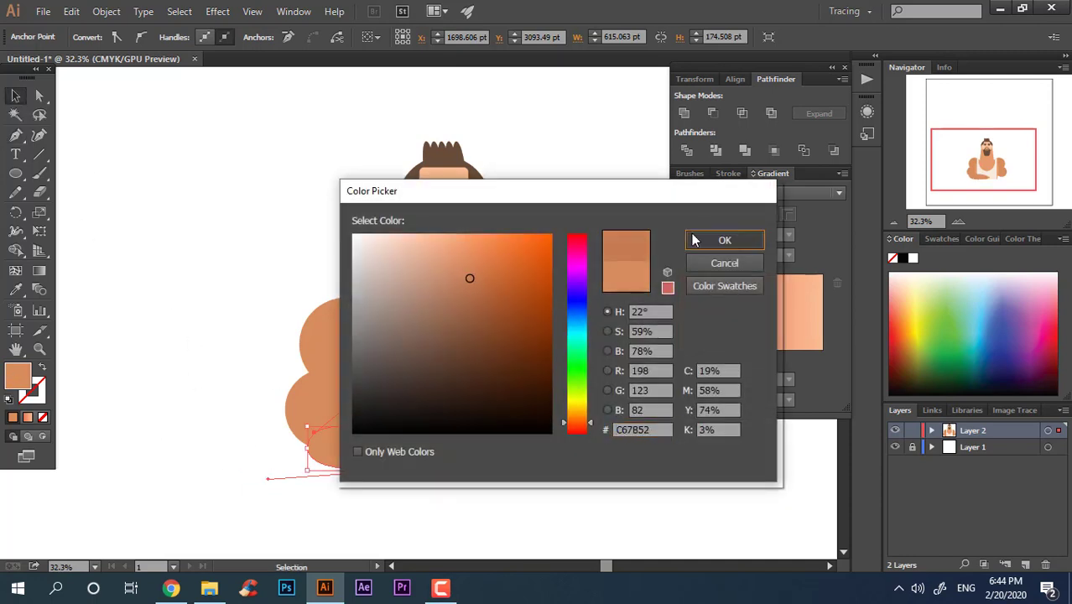
pyautogui.click(725, 241)
pyautogui.moveTo(264, 438); pyautogui.dragTo(445, 433)
# Step: Mirror a copy of the shading for the right arm
pyautogui.rightClick(445, 433)
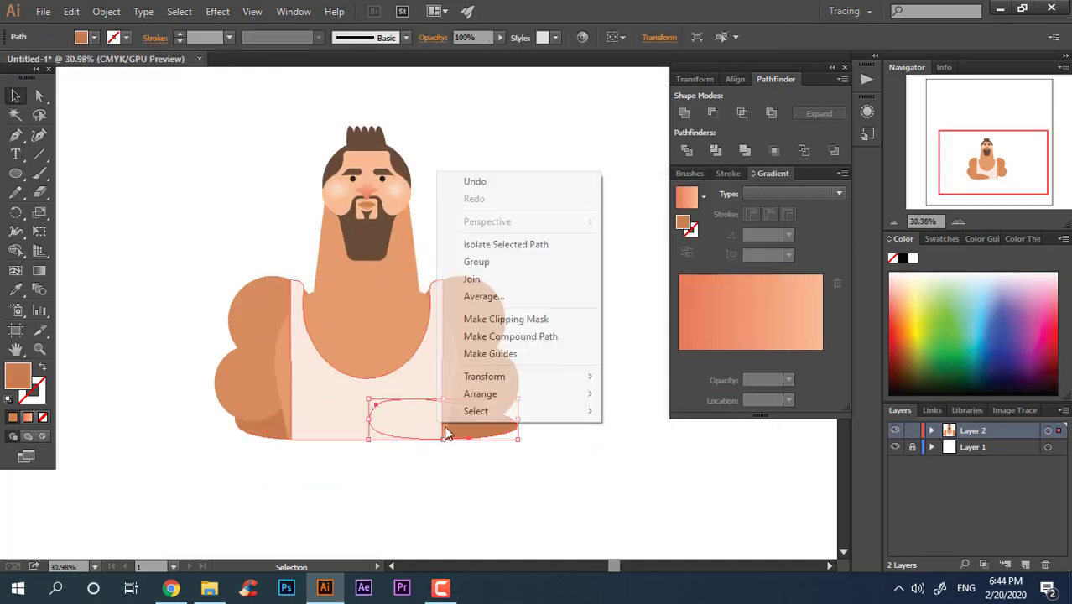
pyautogui.click(648, 435)
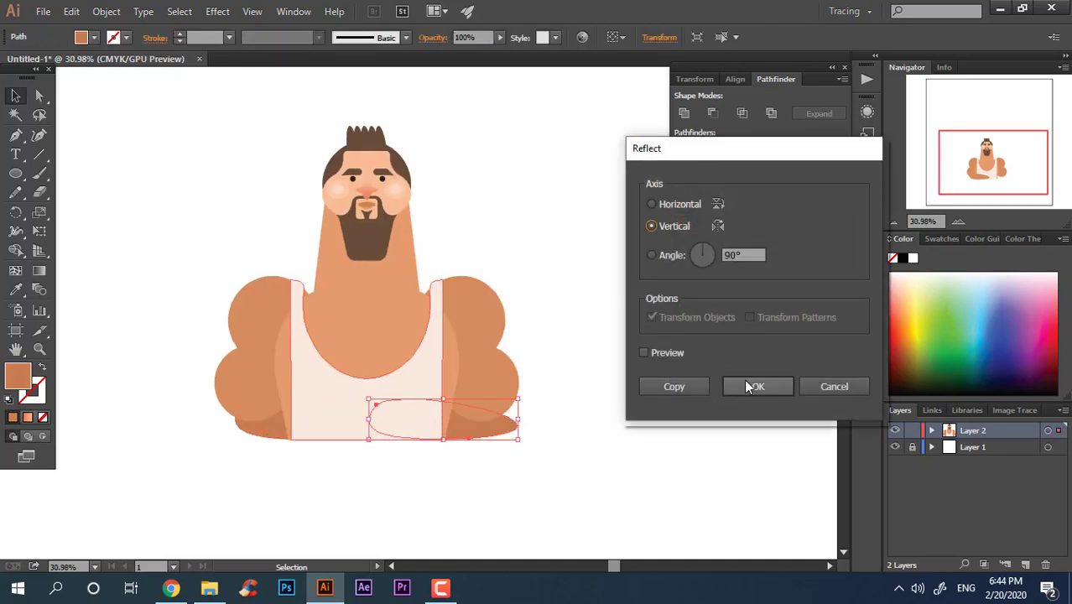
pyautogui.click(750, 386)
# Step: Unite the arm circles into one shape and round their inner corners
pyautogui.keyDown('shift'); pyautogui.click(558, 347); pyautogui.keyUp('shift')
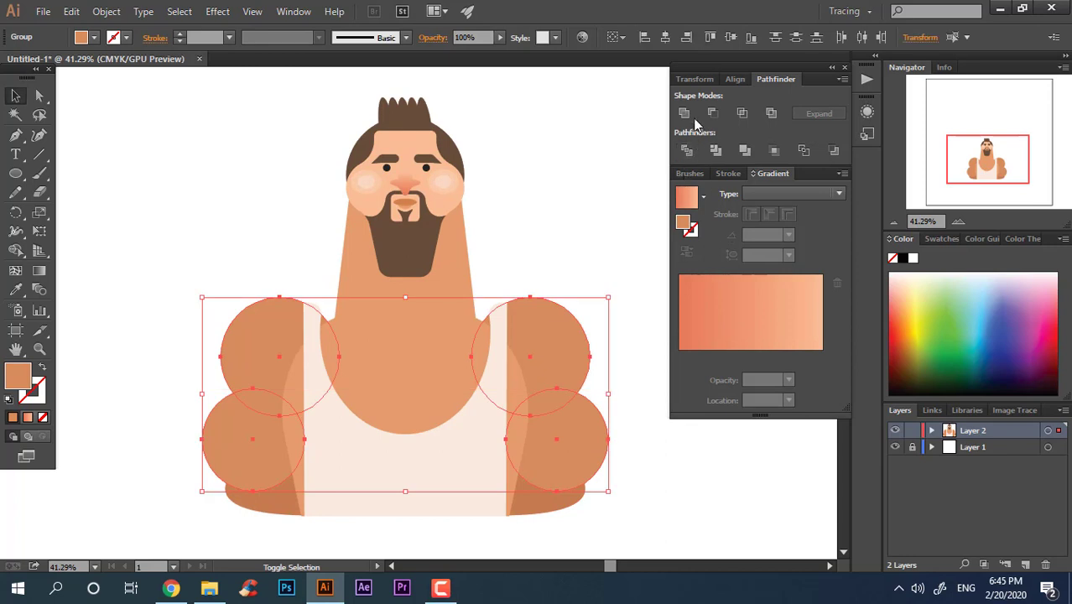
pyautogui.click(685, 114)
pyautogui.click(40, 97)
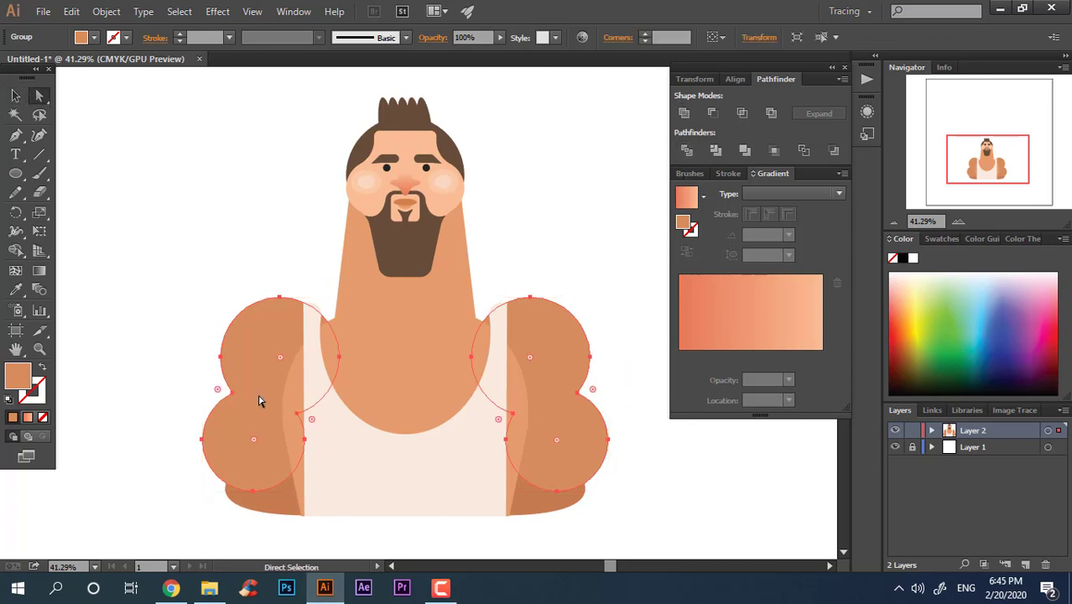
pyautogui.moveTo(206, 378); pyautogui.dragTo(242, 405)
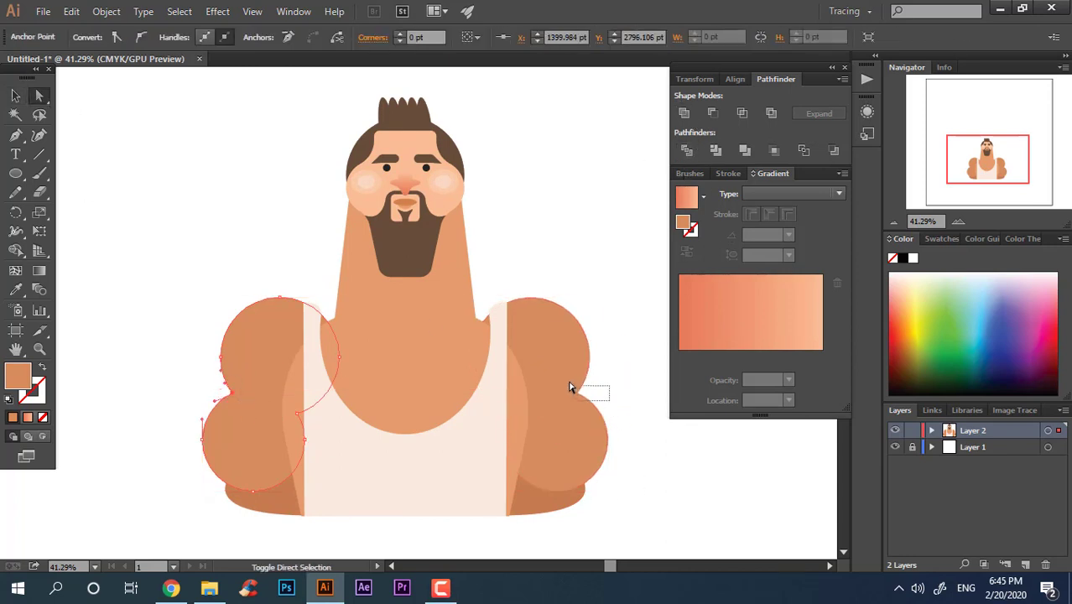
pyautogui.moveTo(569, 387); pyautogui.dragTo(615, 387)
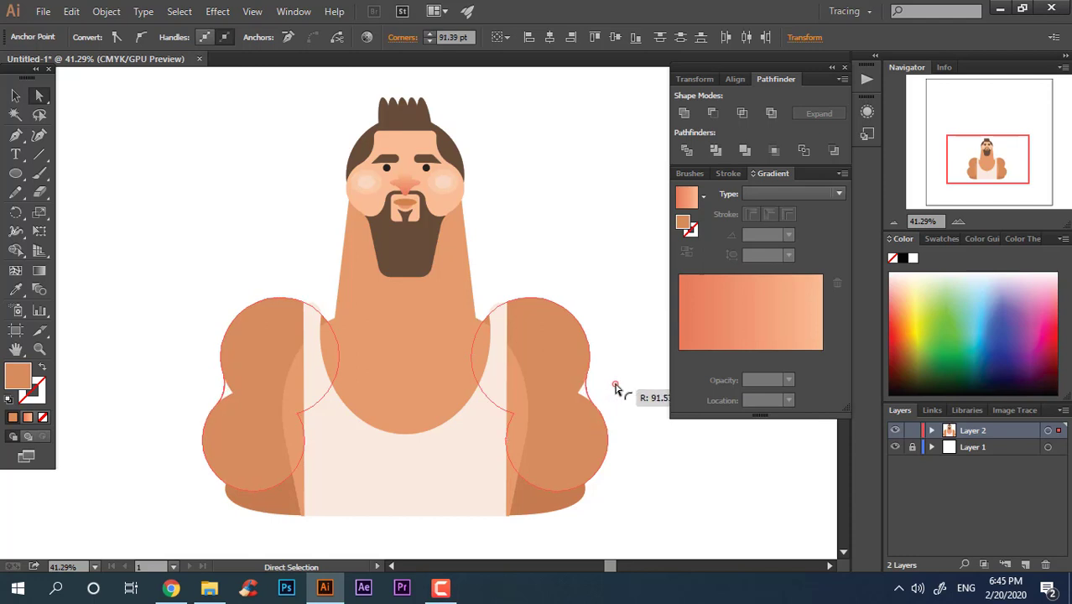
pyautogui.click(616, 388)
pyautogui.press('z')
pyautogui.moveTo(260, 268); pyautogui.dragTo(625, 504)
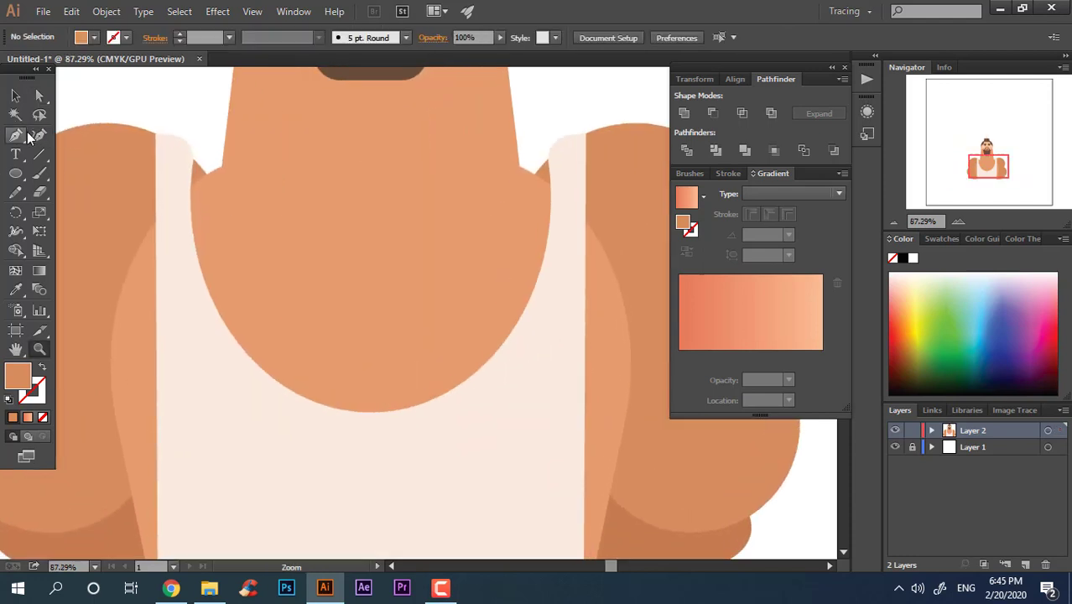
# Step: Pen a curved chest line at the neckline and add a mirrored copy
pyautogui.click(496, 276)
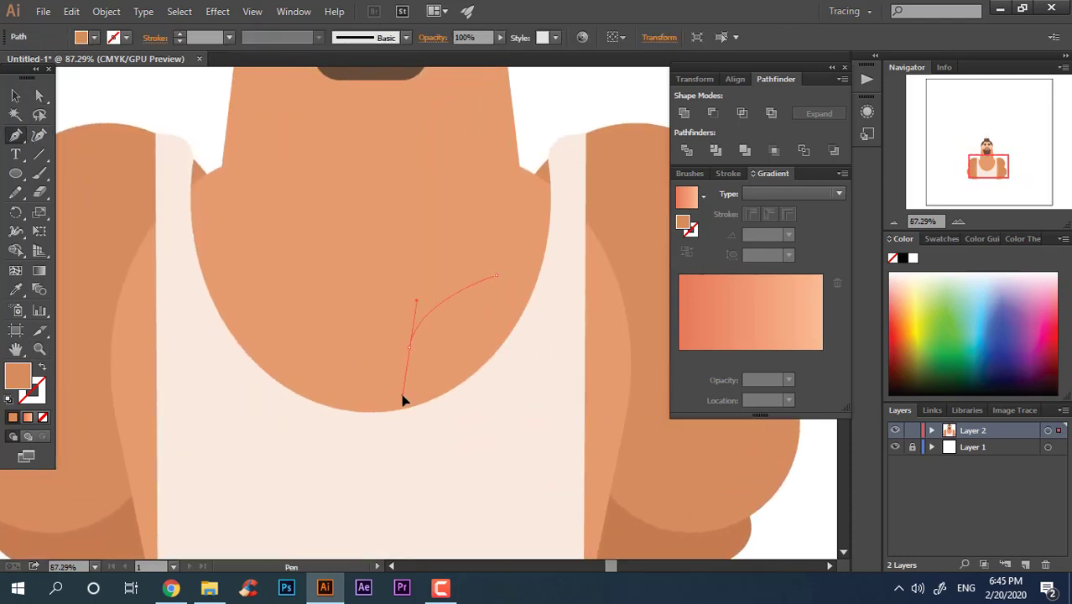
pyautogui.moveTo(403, 400)
pyautogui.mouseDown()
pyautogui.moveTo(387, 343)
pyautogui.moveTo(510, 280)
pyautogui.moveTo(496, 282)
pyautogui.mouseUp()
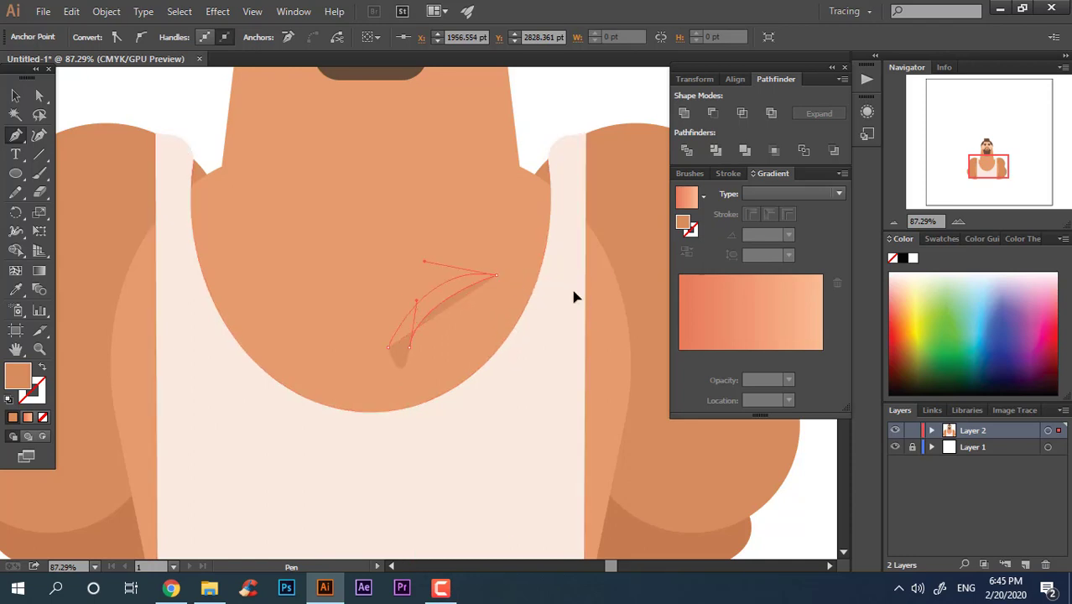
pyautogui.press('v')
pyautogui.scroll(-1, 334, 336)
pyautogui.rightClick(370, 315)
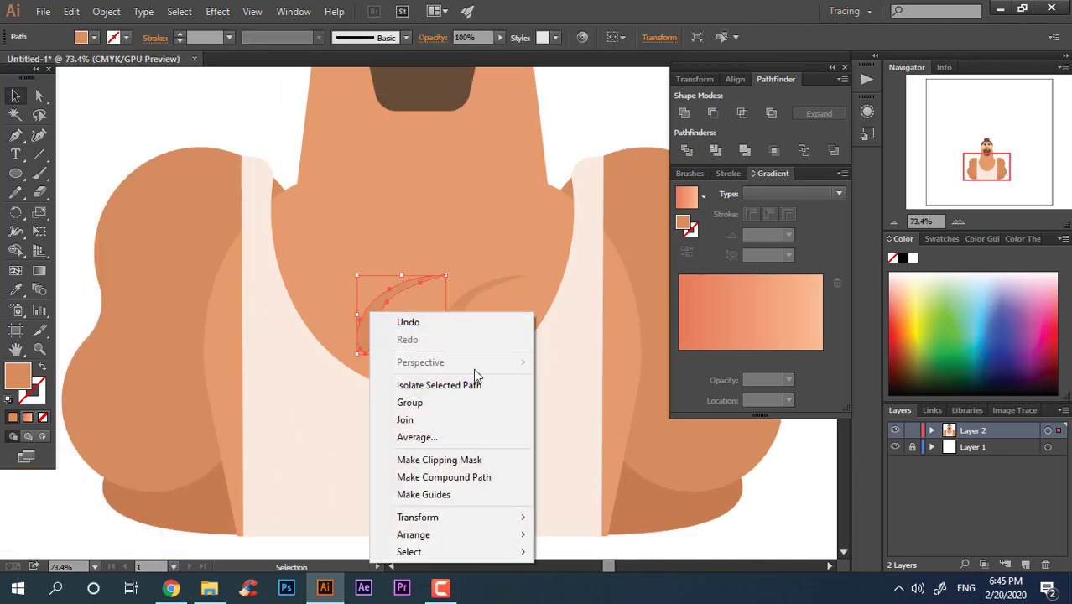
pyautogui.click(589, 442)
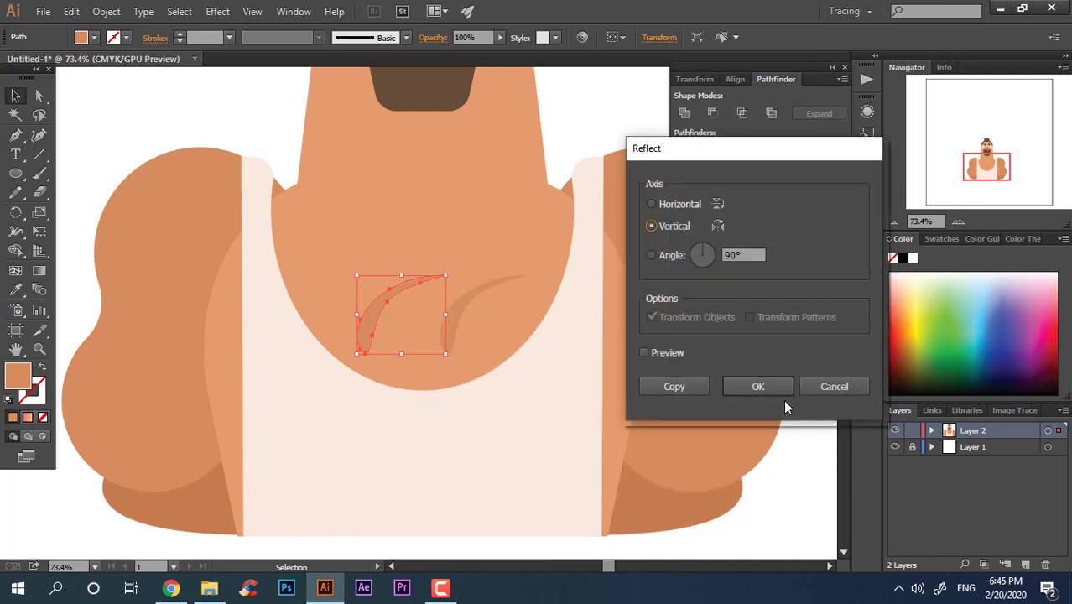
pyautogui.click(758, 387)
# Step: Move a copy of the chest curves onto the tank top and flip it upward
pyautogui.scroll(1, 671, 508)
pyautogui.moveTo(449, 214); pyautogui.dragTo(428, 424)
pyautogui.rightClick(435, 408)
pyautogui.moveTo(481, 519)
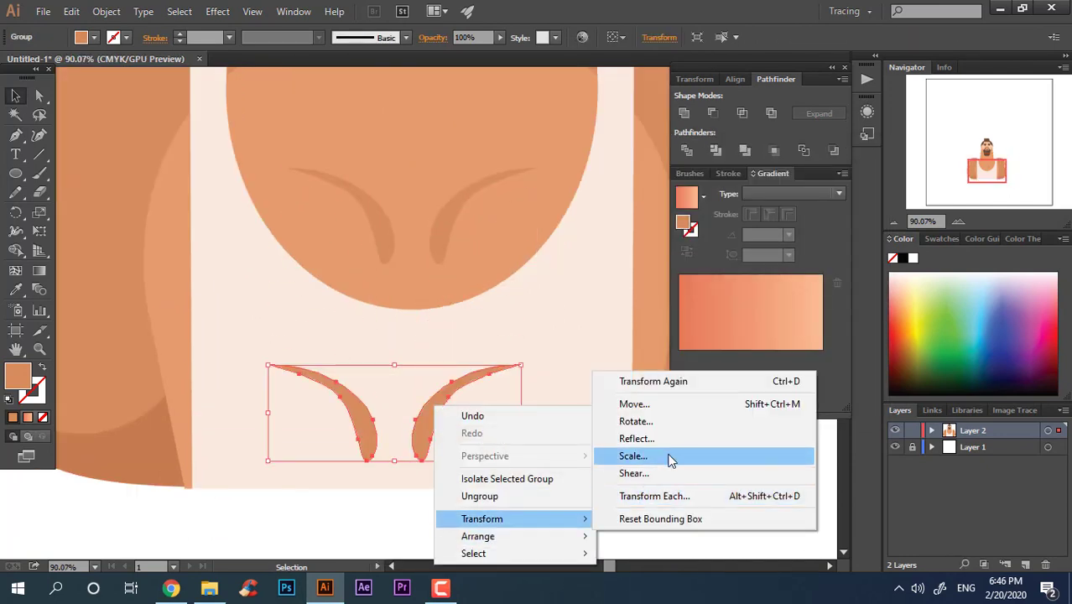
pyautogui.click(665, 439)
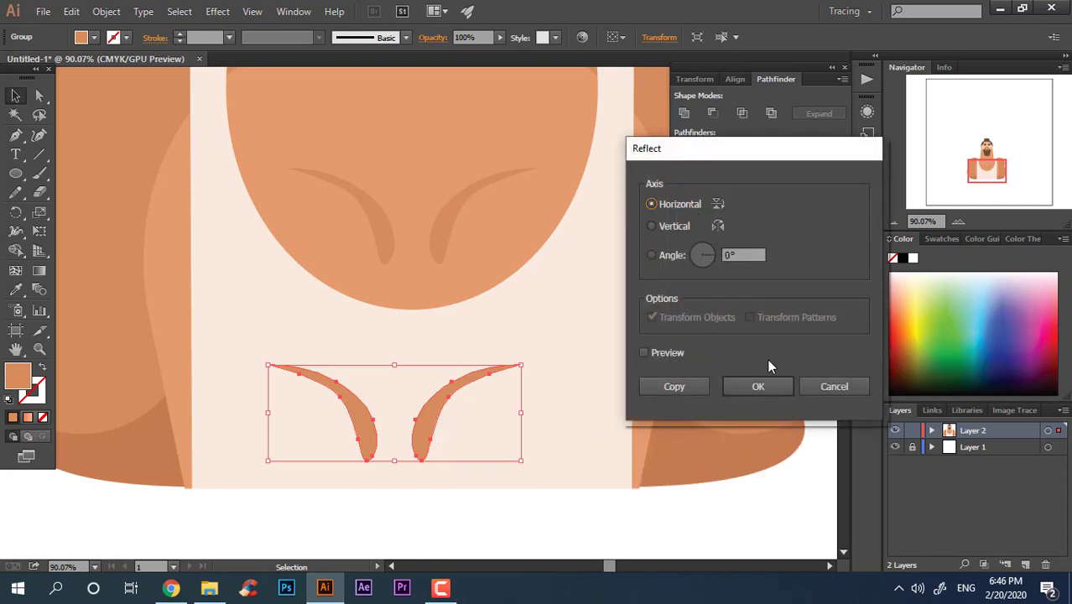
pyautogui.click(759, 386)
# Step: Recolour the lower curves a greyish shirt tone, #DDCCC0
pyautogui.click(16, 290)
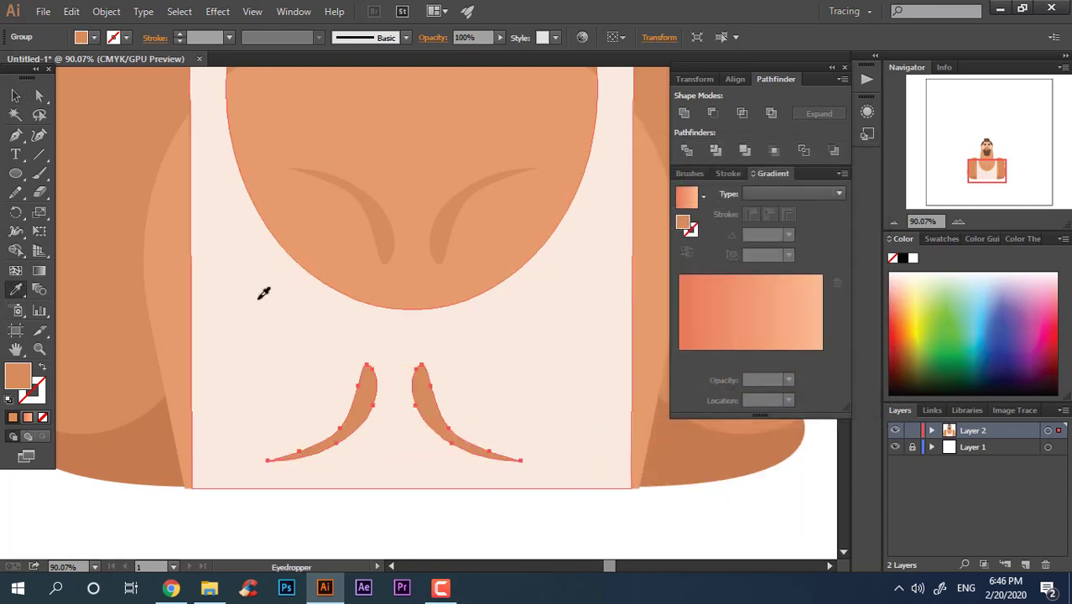
pyautogui.click(263, 292)
pyautogui.doubleClick(17, 375)
pyautogui.click(378, 259)
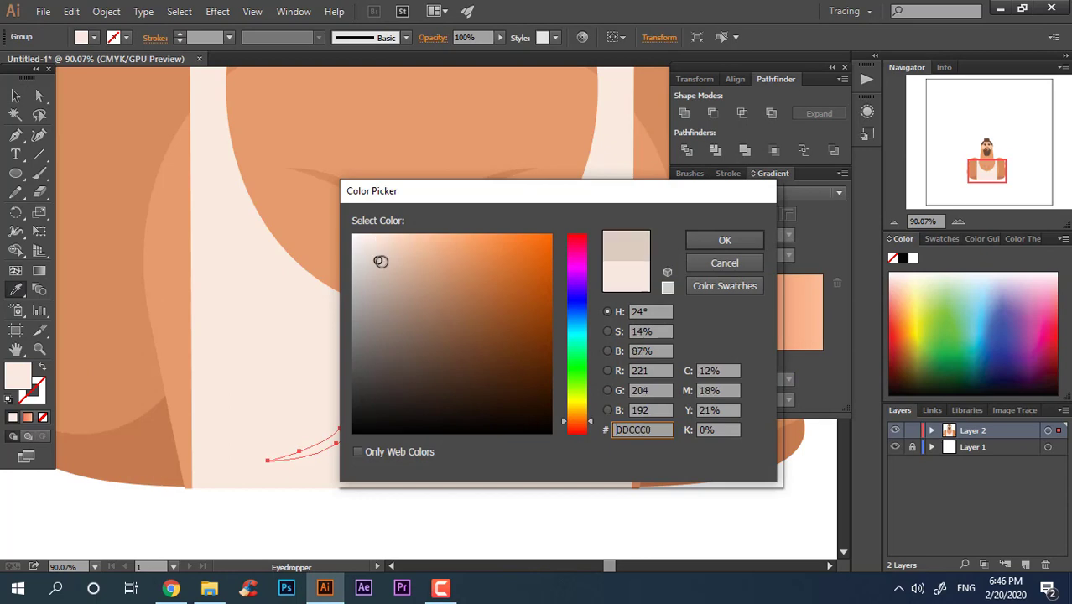
pyautogui.click(729, 243)
pyautogui.scroll(-3, 512, 344)
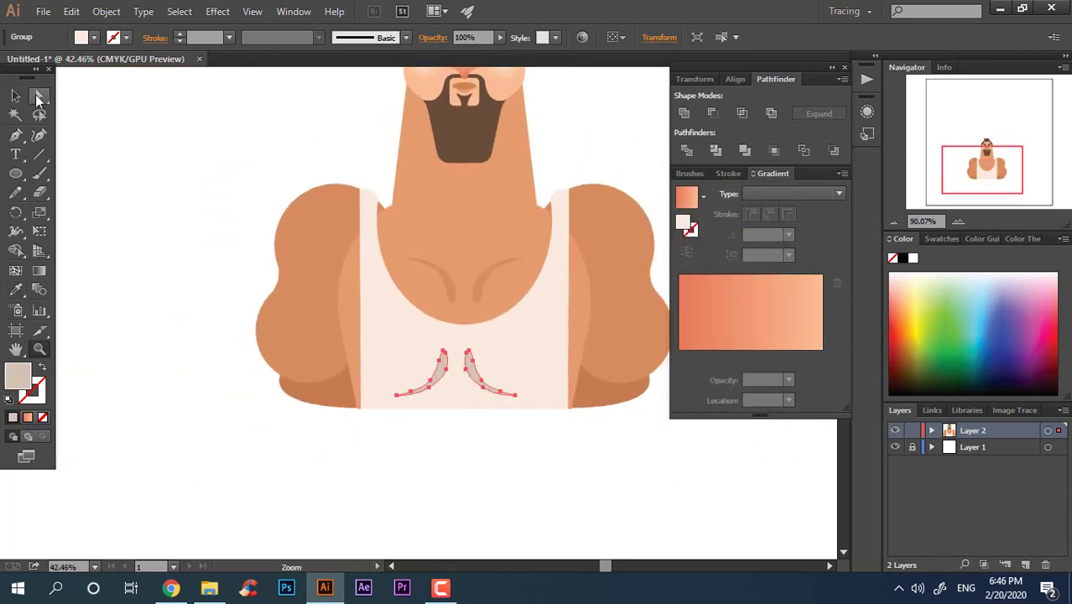
# Step: Draw a circle on the right shoulder and duplicate it onto the left shoulder
pyautogui.press('l')
pyautogui.hotkey('ctrl', 'shift', 'a')
pyautogui.scroll(4, 470, 252)
pyautogui.moveTo(432, 207)
pyautogui.mouseDown()
pyautogui.moveTo(542, 294)
pyautogui.moveTo(553, 284)
pyautogui.moveTo(549, 295)
pyautogui.moveTo(203, 289)
pyautogui.mouseUp()
pyautogui.scroll(-3, 545, 285)
pyautogui.press('v')
# Step: Select both shoulder circles and apply the torso skin colour to them with the Eyedropper
pyautogui.press('z')
pyautogui.keyDown('alt'); pyautogui.click(419, 426); pyautogui.keyUp('alt')
pyautogui.keyDown('alt'); pyautogui.click(491, 414); pyautogui.keyUp('alt')
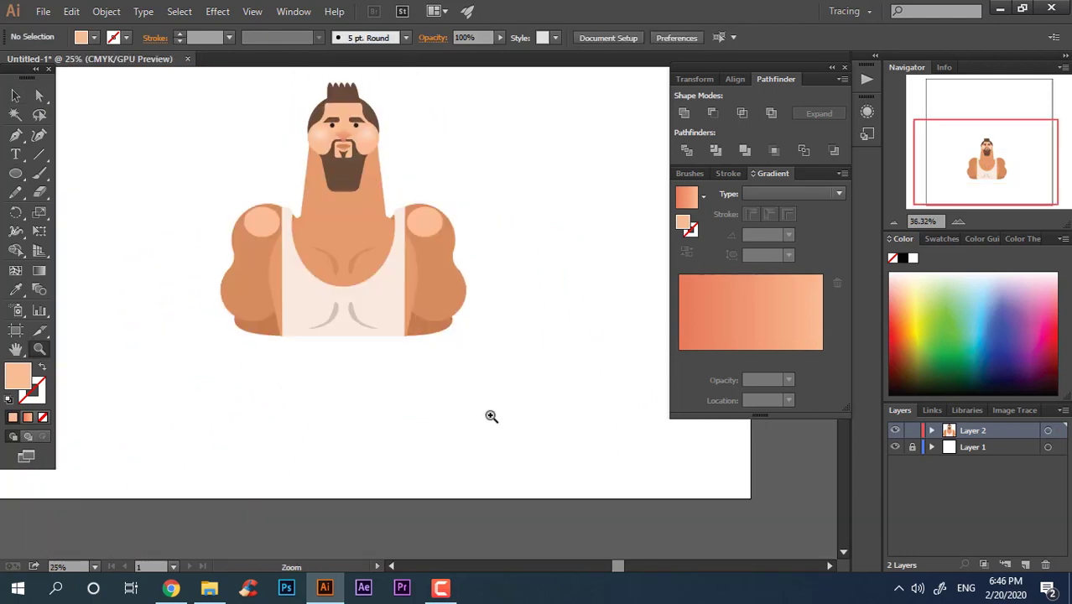
pyautogui.moveTo(411, 255); pyautogui.dragTo(427, 286)
pyautogui.moveTo(498, 352); pyautogui.dragTo(209, 139)
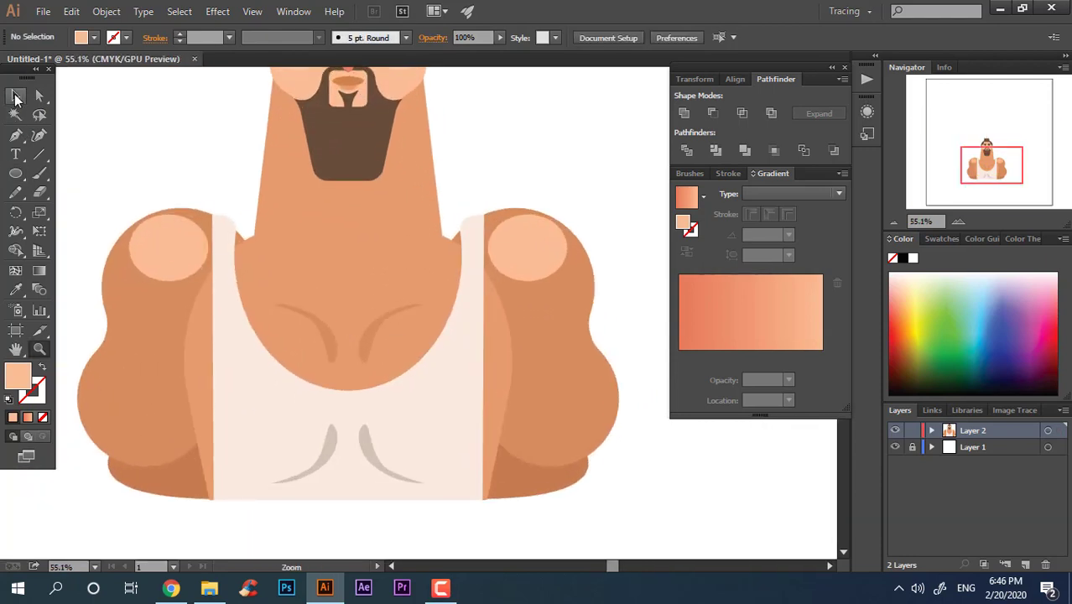
pyautogui.scroll(1, 160, 292)
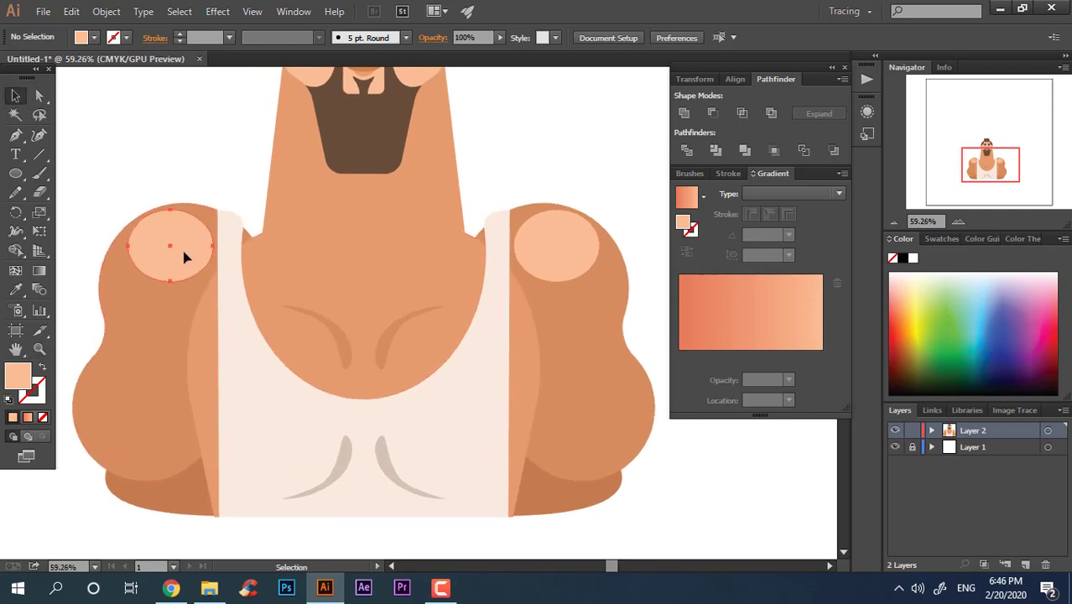
pyautogui.click(187, 257)
pyautogui.keyDown('shift'); pyautogui.click(561, 260); pyautogui.keyUp('shift')
pyautogui.press('i')
pyautogui.click(426, 278)
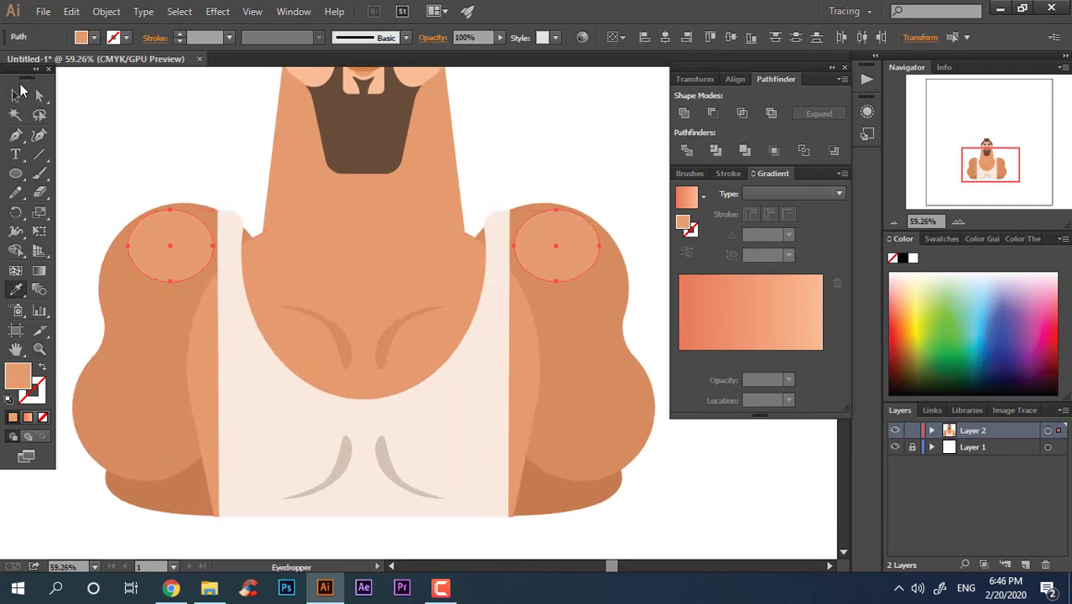
# Step: Deselect the circles and zoom out to view the whole figure
pyautogui.click(16, 95)
pyautogui.click(581, 119)
pyautogui.press('z')
pyautogui.moveTo(587, 281); pyautogui.dragTo(551, 279)
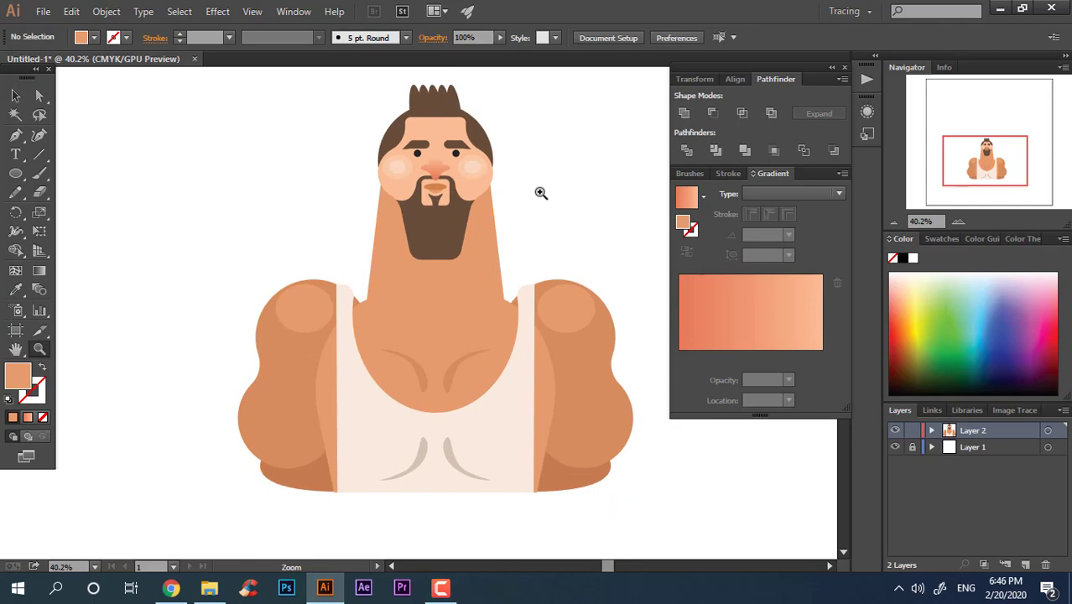